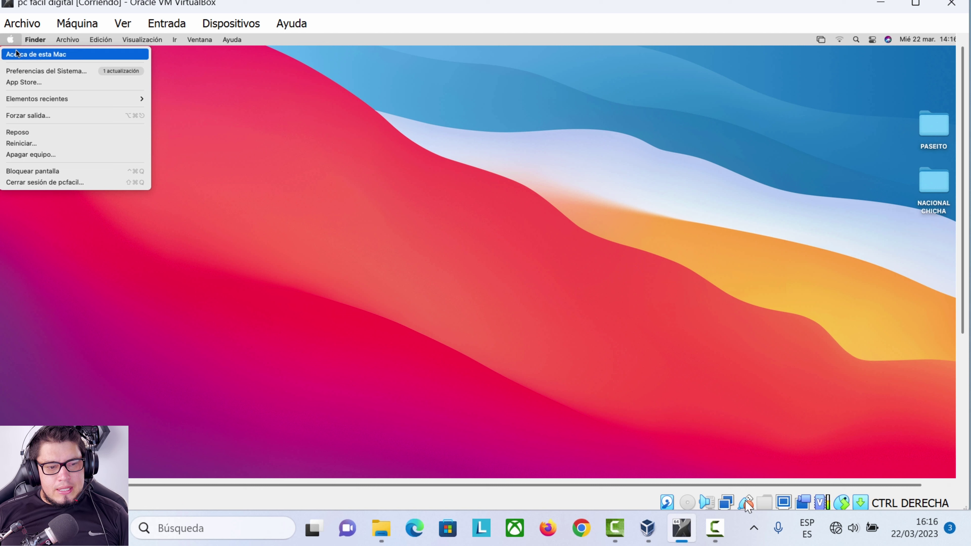
# View the macOS version and hardware overview of this Mac and close it
pyautogui.click(17, 54)
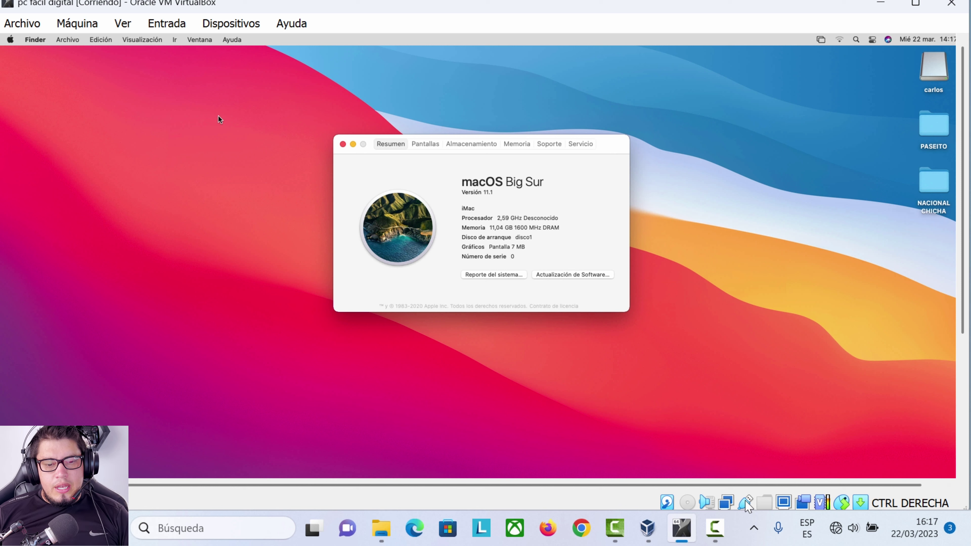
pyautogui.click(343, 144)
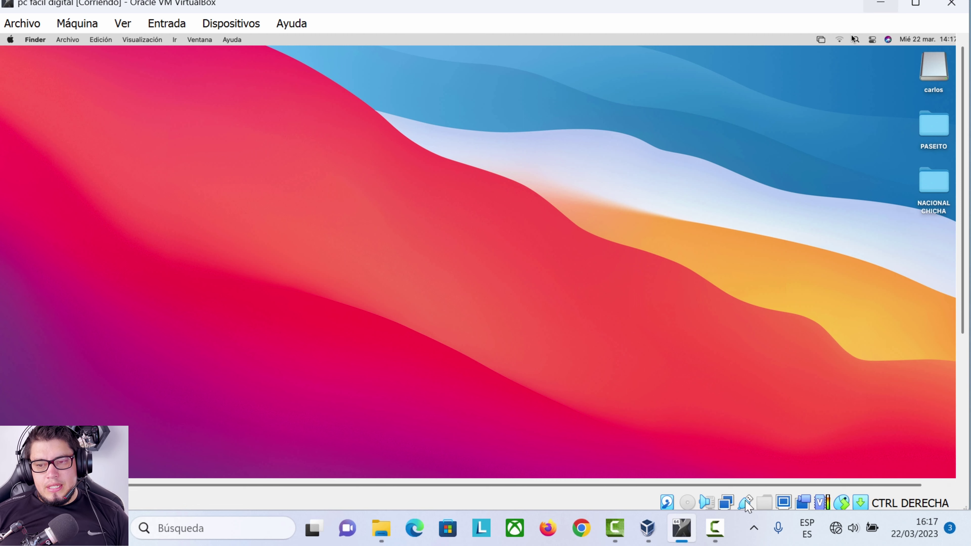
# Close the Windows folder window, look at the virtual machine's details in VirtualBox Manager, and return to the running macOS machine
pyautogui.click(880, 3)
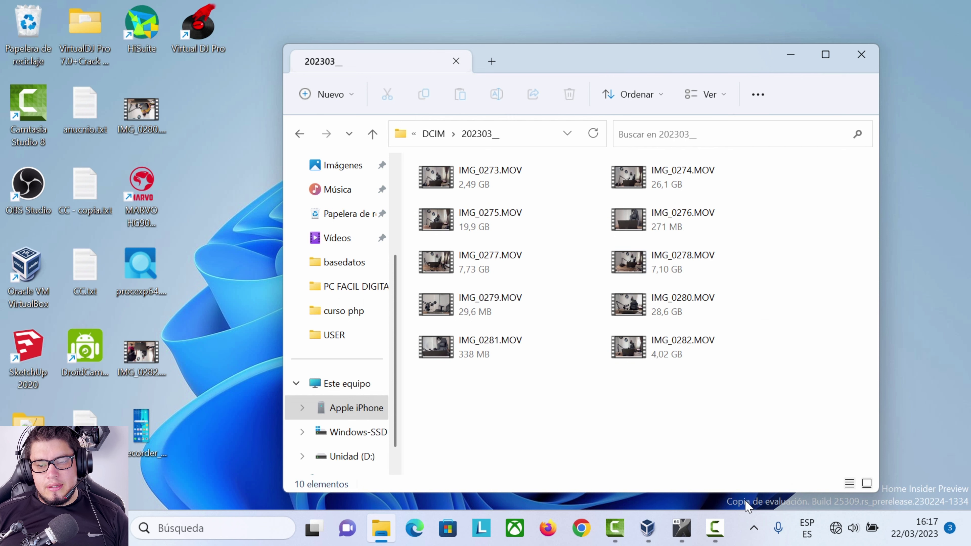
pyautogui.click(860, 54)
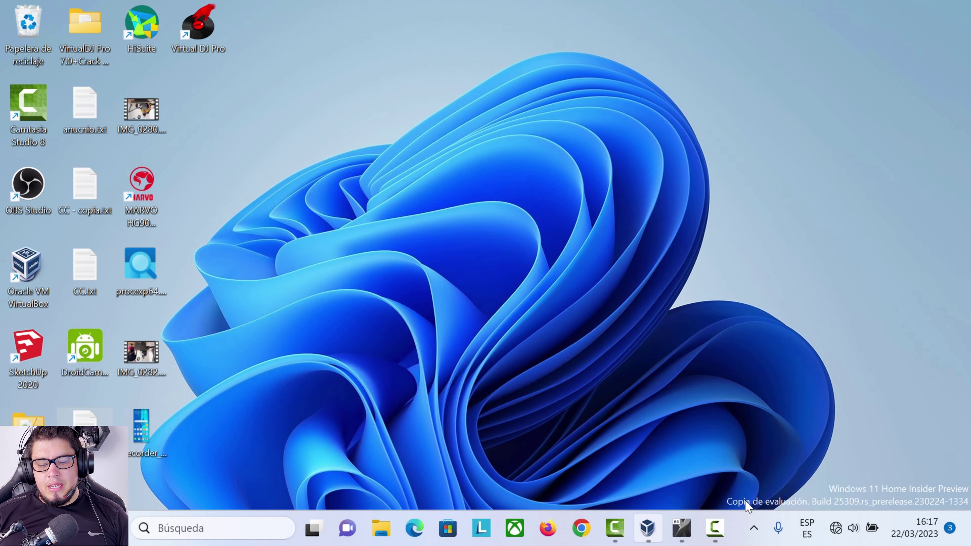
pyautogui.click(647, 527)
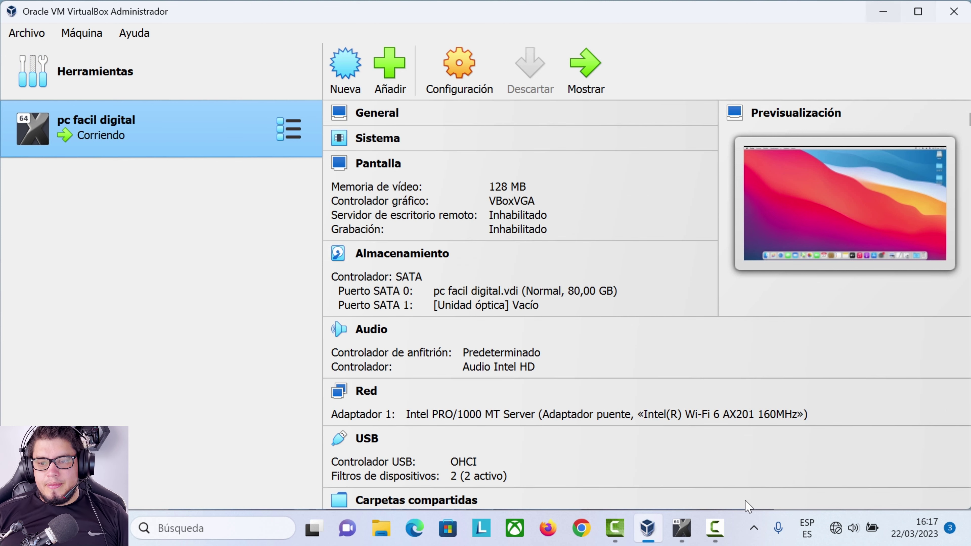
pyautogui.press('super+Down')
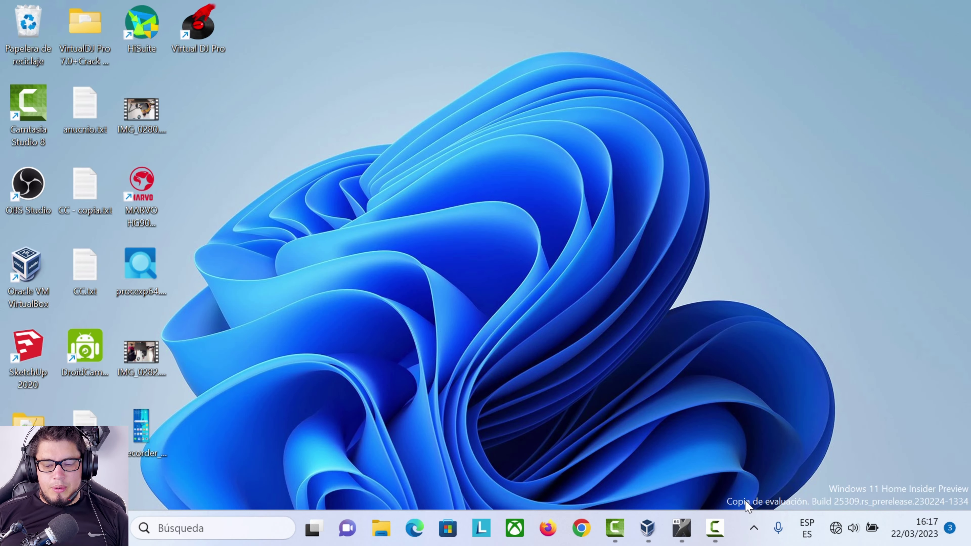
pyautogui.hotkey('alt', 'Tab')
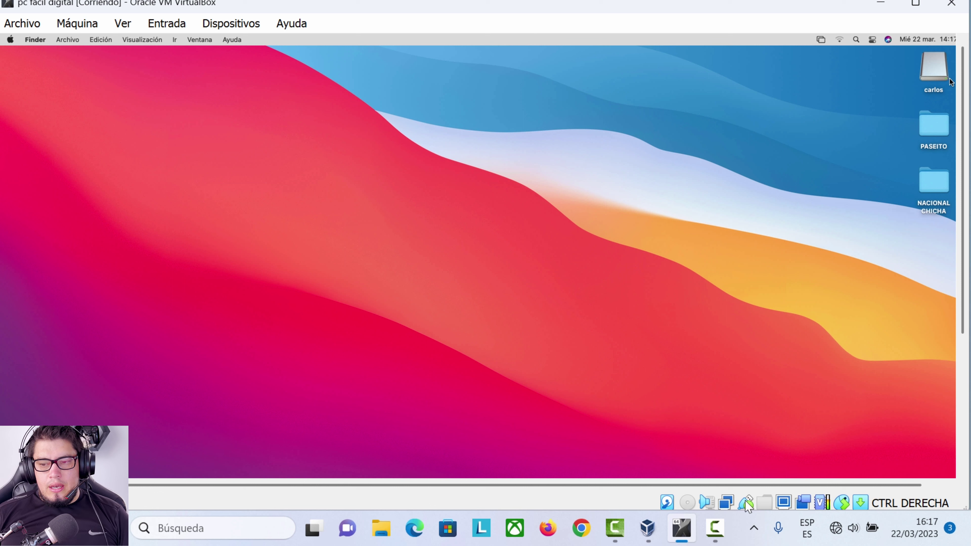
# Open the external USB volume from the macOS desktop to view its files
pyautogui.click(942, 76)
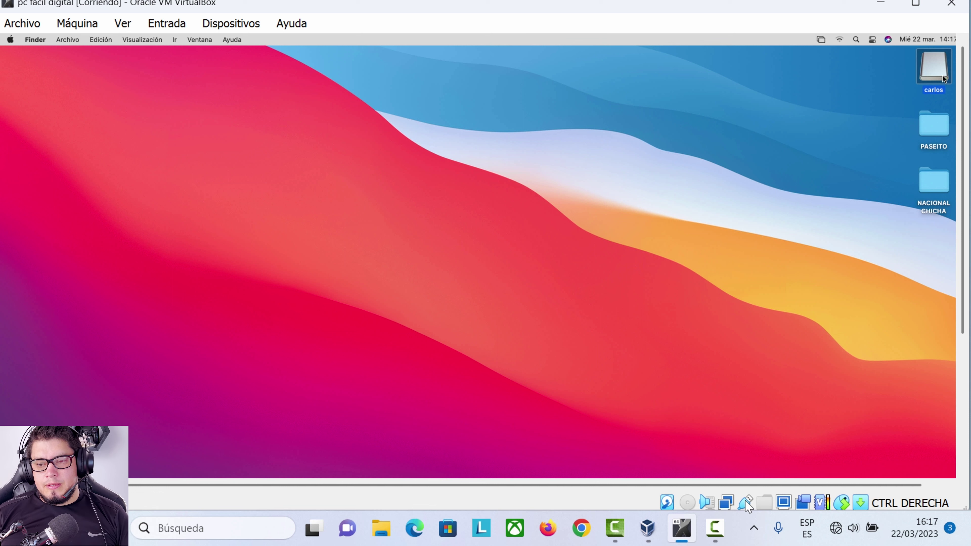
pyautogui.doubleClick(942, 76)
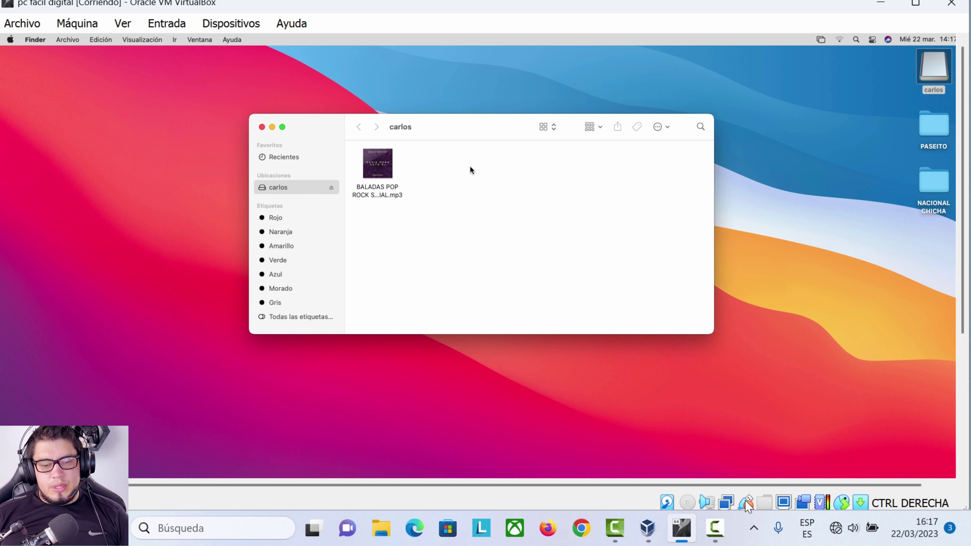
pyautogui.moveTo(380, 195)
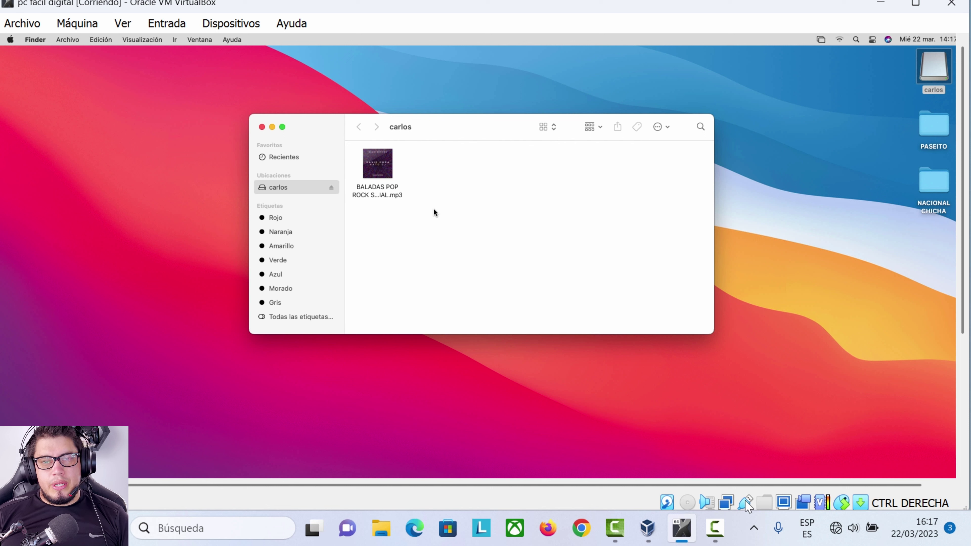
# Check the external volume's information for its format, and close the information and Finder windows
pyautogui.rightClick(271, 189)
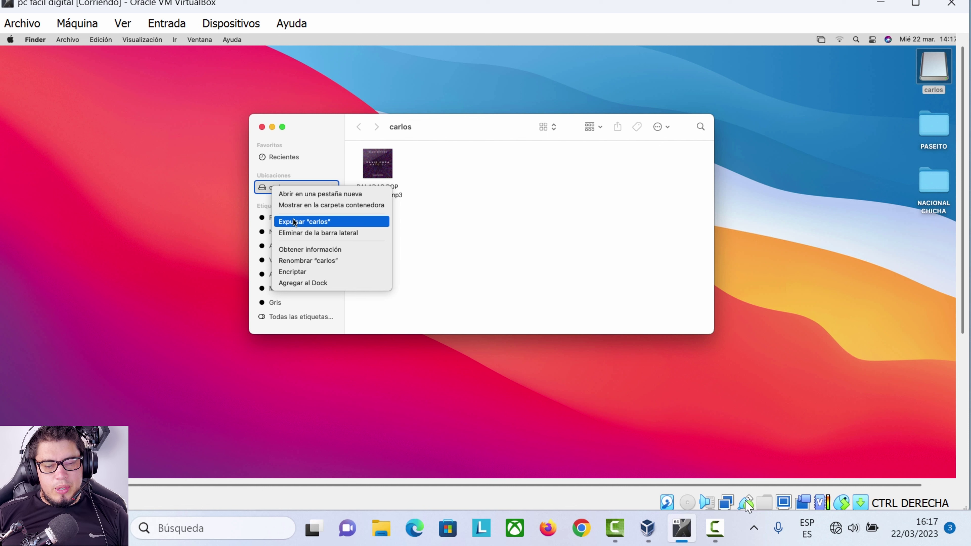
pyautogui.click(300, 249)
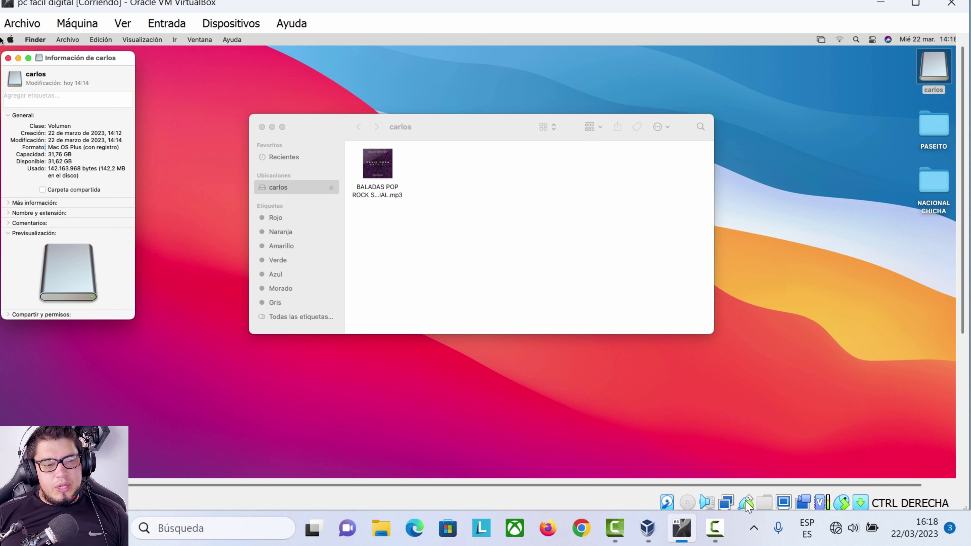
pyautogui.click(8, 58)
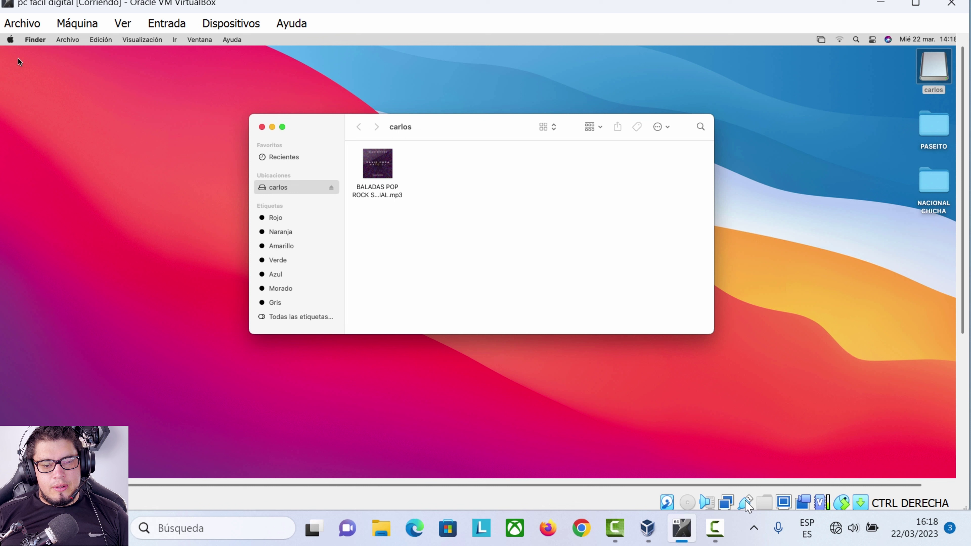
pyautogui.click(262, 128)
pyautogui.click(430, 236)
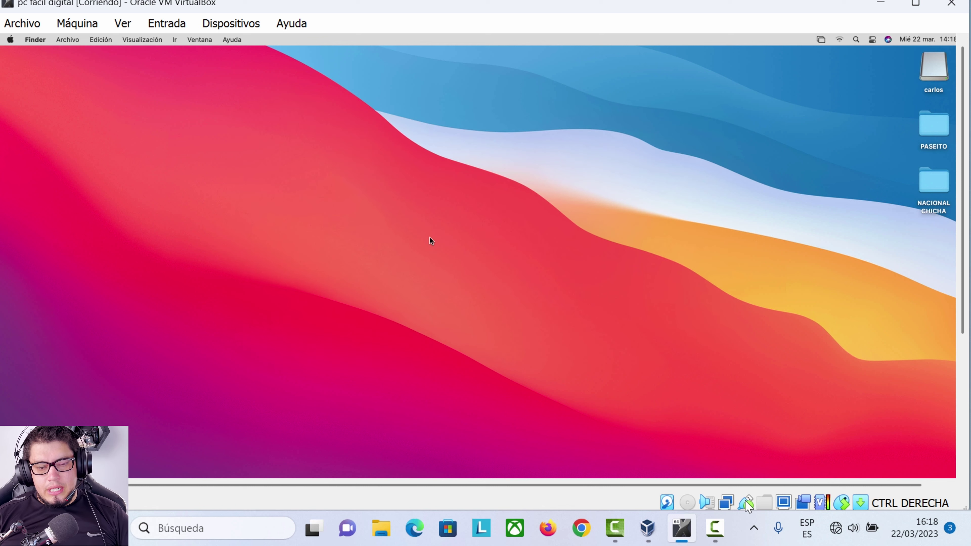
# Eject the external volume in macOS and release the captured SKYMEDI USB Drive [0100] from the virtual machine
pyautogui.rightClick(932, 79)
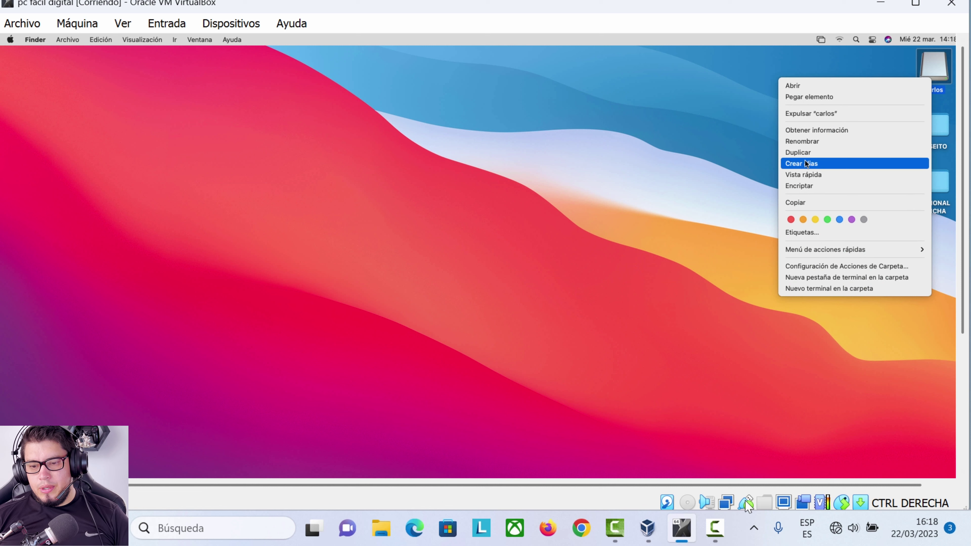
pyautogui.click(811, 115)
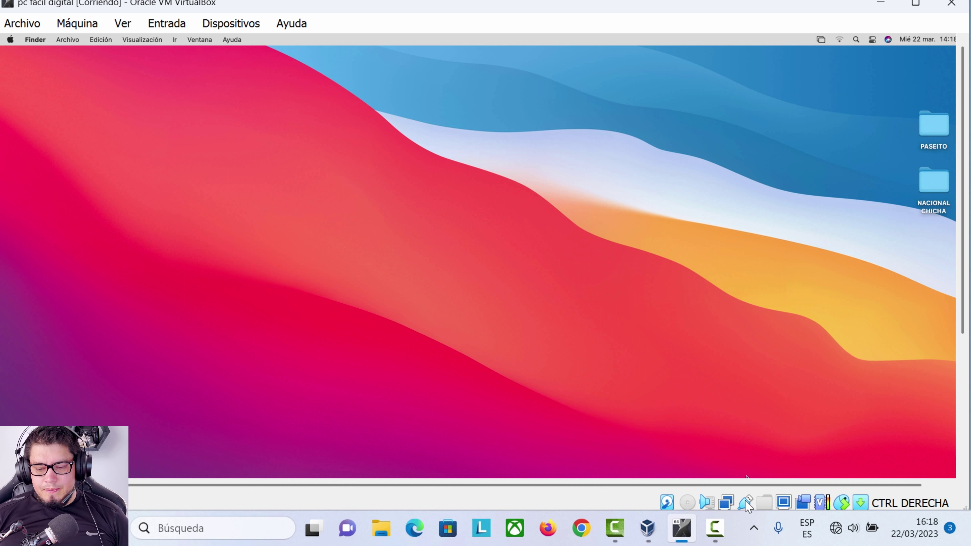
pyautogui.click(748, 506)
pyautogui.press('Up')
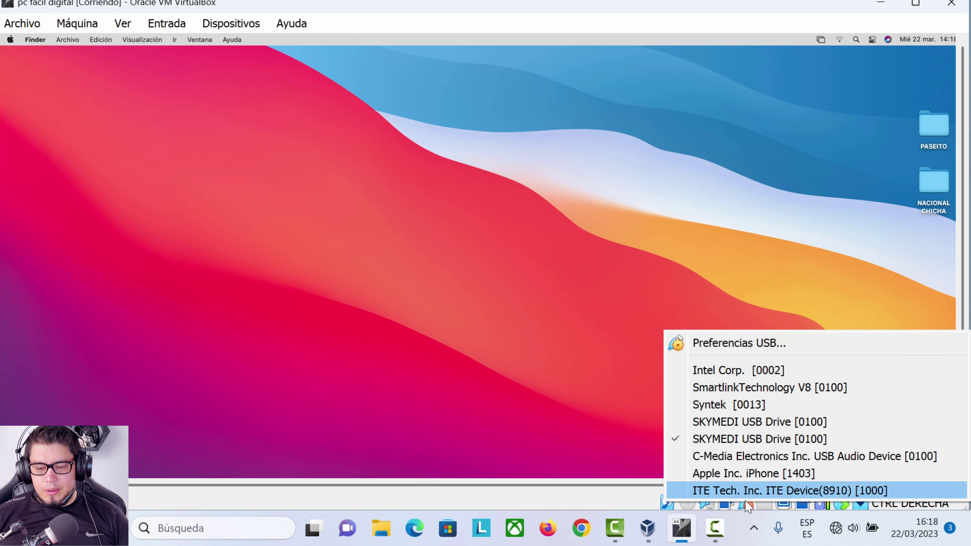
pyautogui.press('Up')
pyautogui.press('Up')
pyautogui.press('Up')
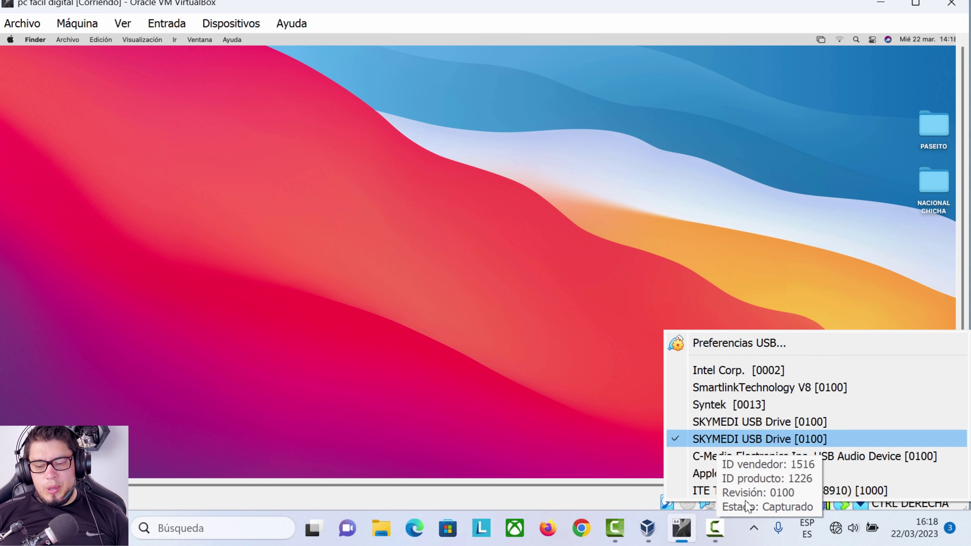
pyautogui.press('Return')
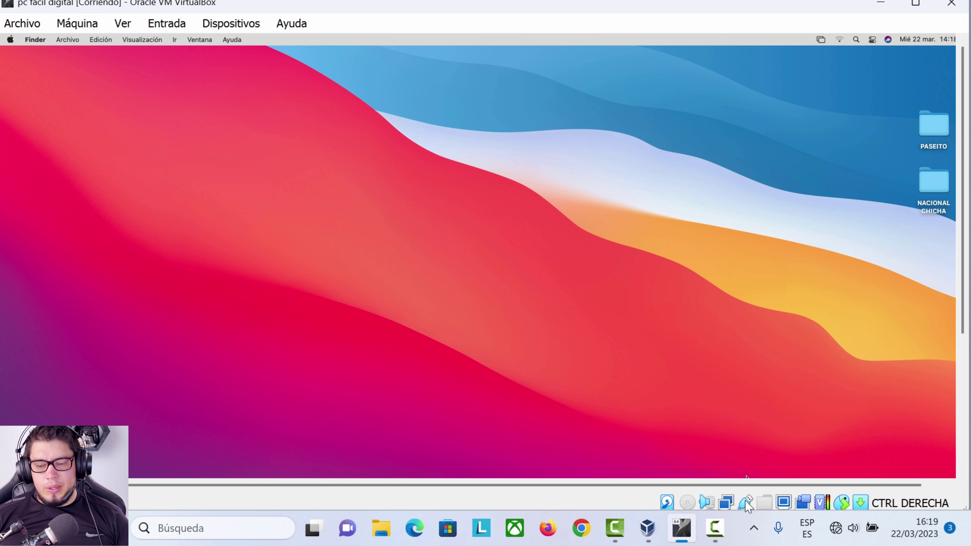
# Switch to Windows File Explorer, check the drives listed in Este equipo, and return to the macOS virtual machine
pyautogui.press('super+d')
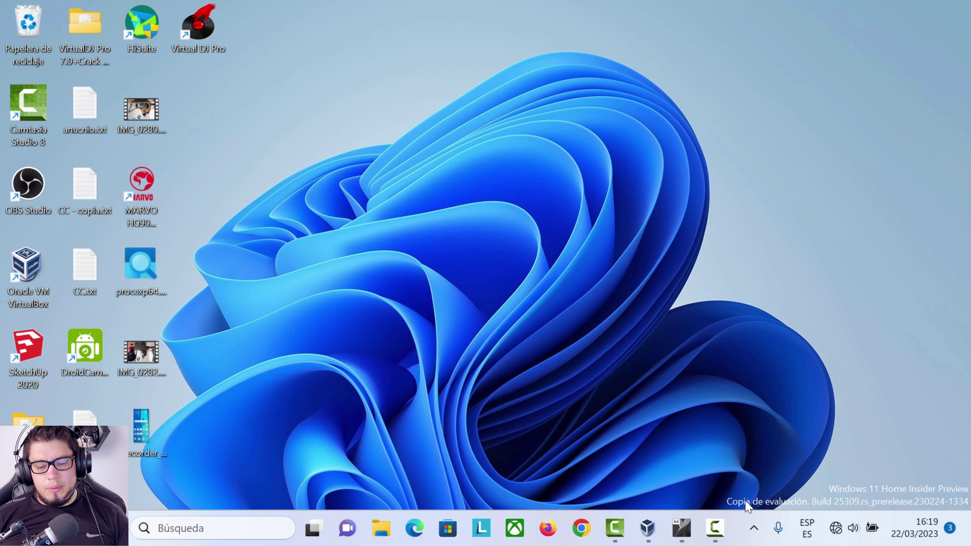
pyautogui.press('super+e')
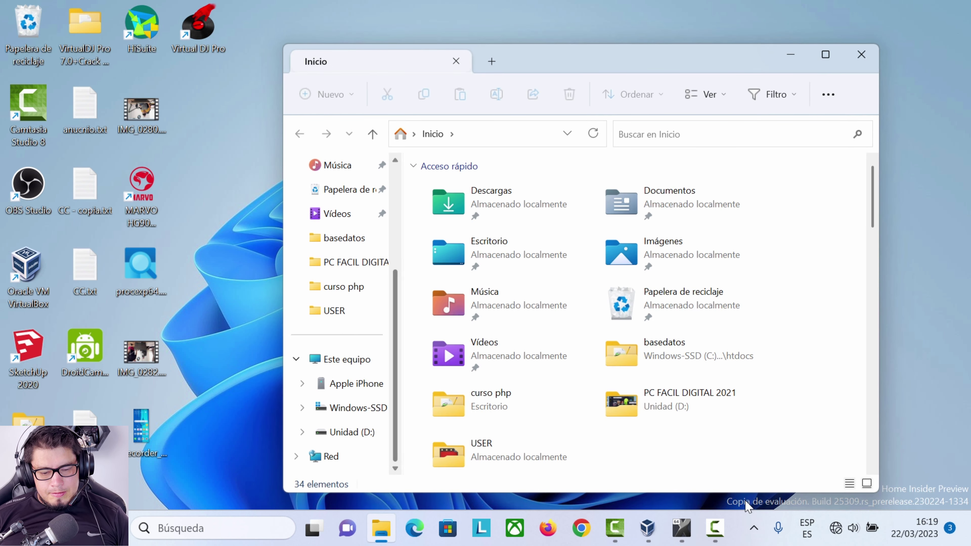
pyautogui.press('Return')
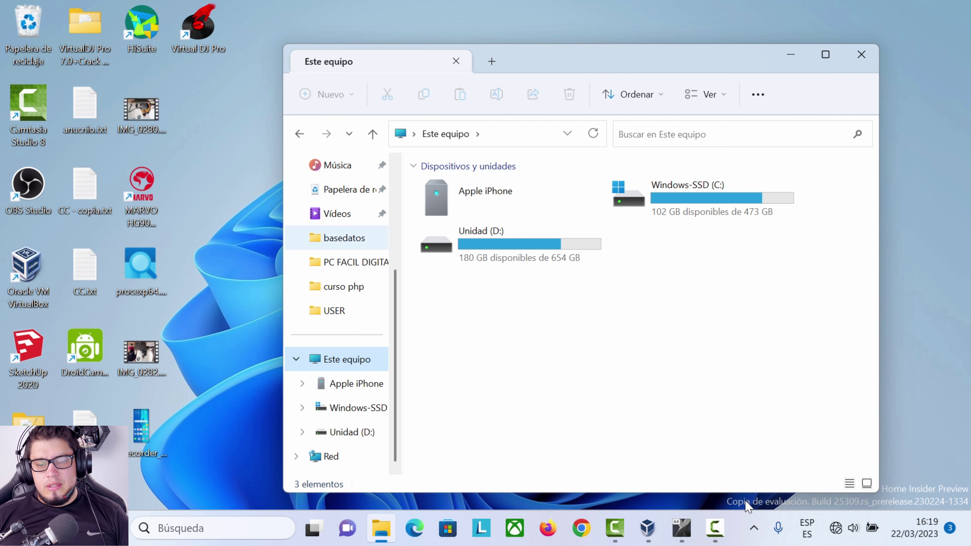
pyautogui.press('Tab')
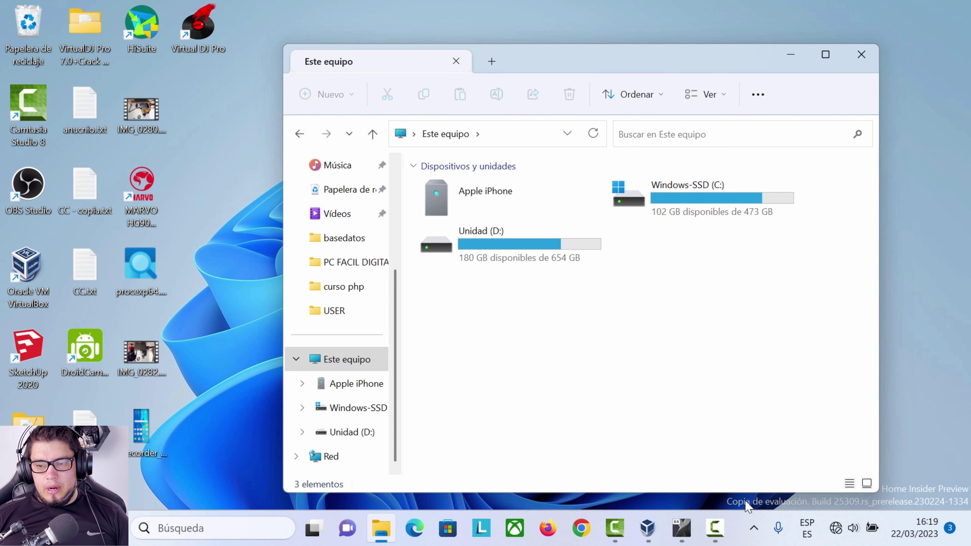
pyautogui.press('super+d')
pyautogui.hotkey('alt', 'Tab')
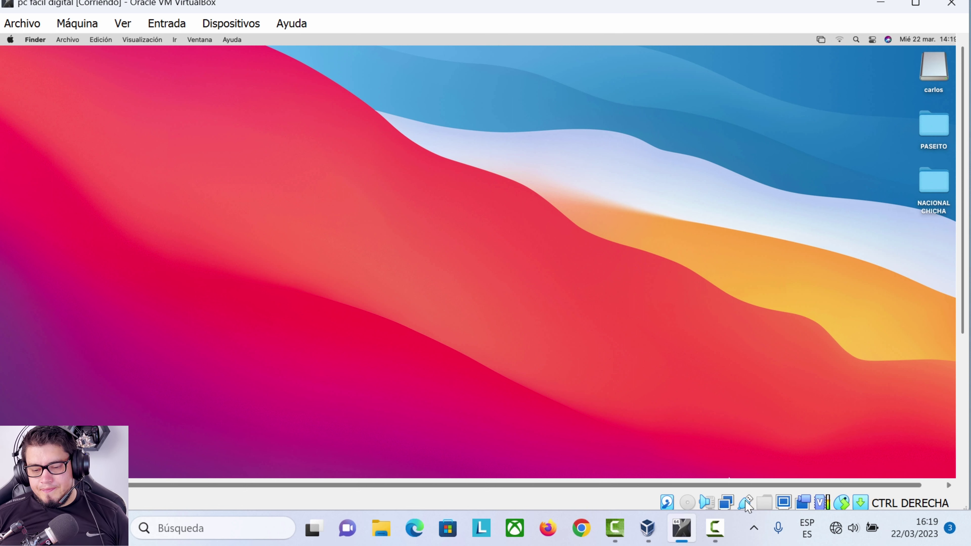
# Reopen the external volume in macOS, check its MP3 file, and close the Finder window
pyautogui.doubleClick(928, 73)
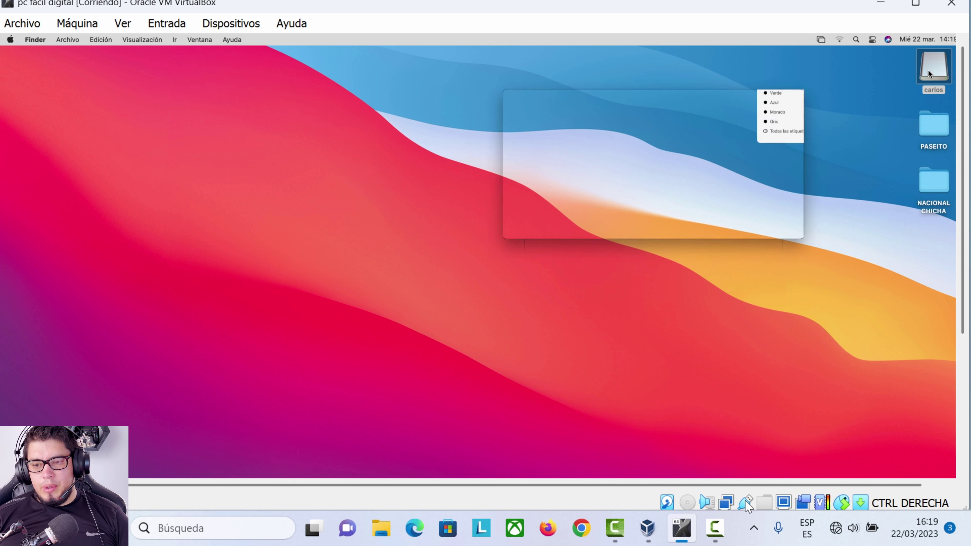
pyautogui.click(373, 153)
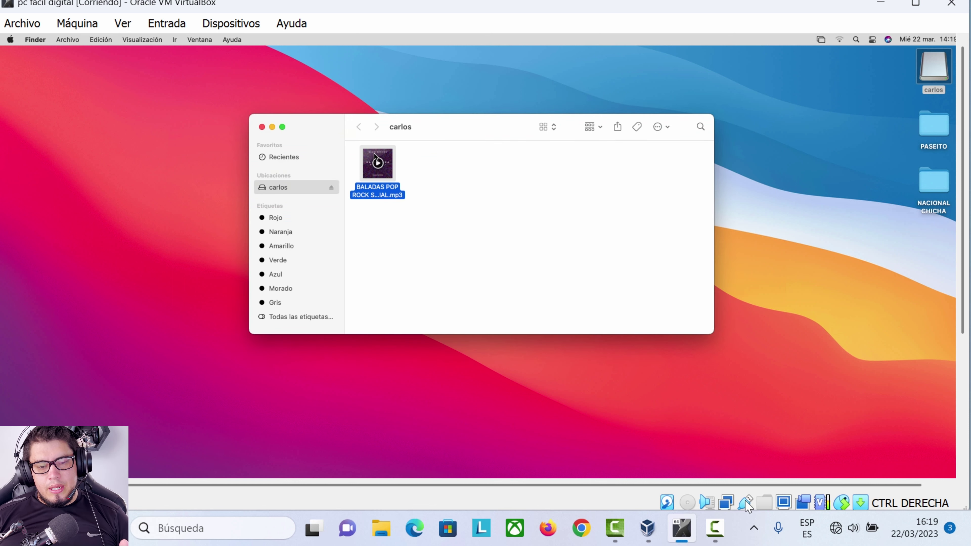
pyautogui.click(262, 128)
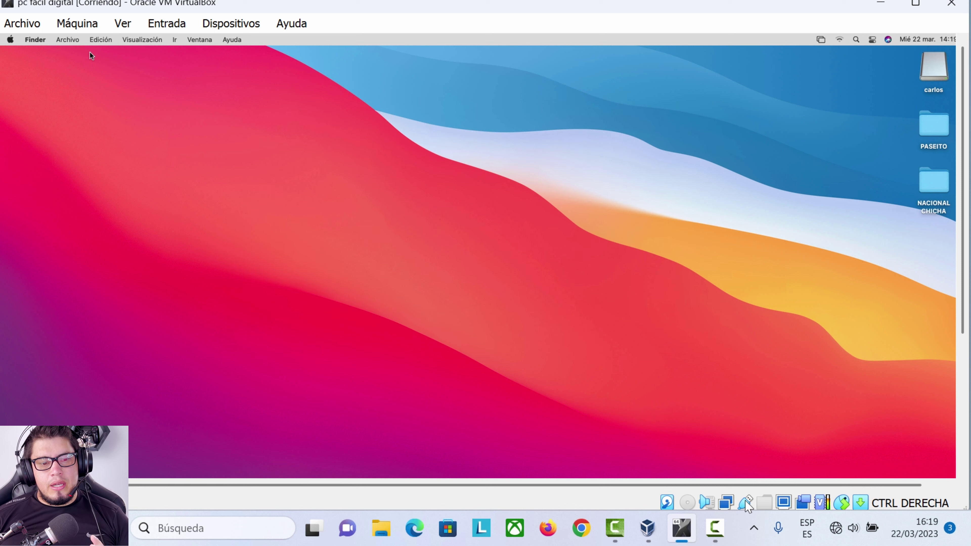
# Launch Utilidad de Discos from the macOS Utilidades folder
pyautogui.click(174, 39)
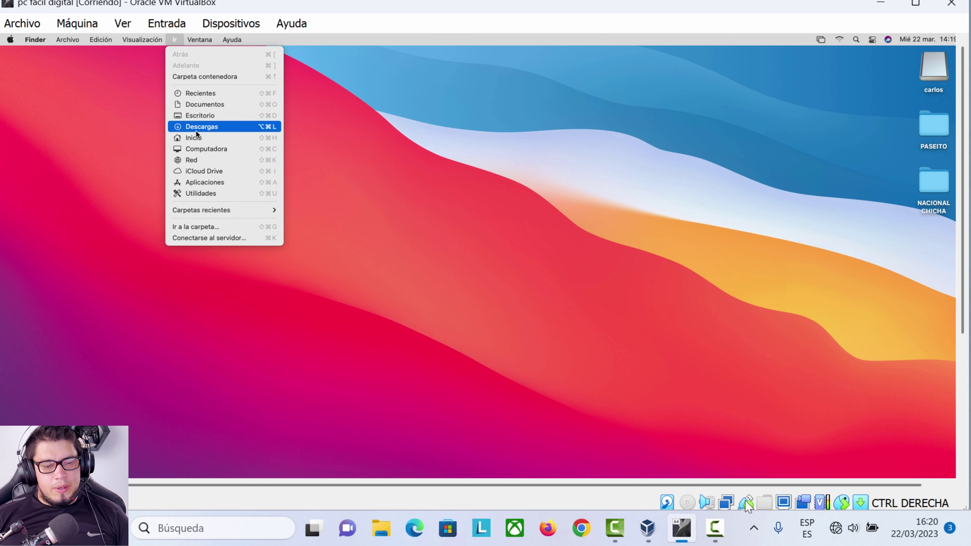
pyautogui.click(206, 194)
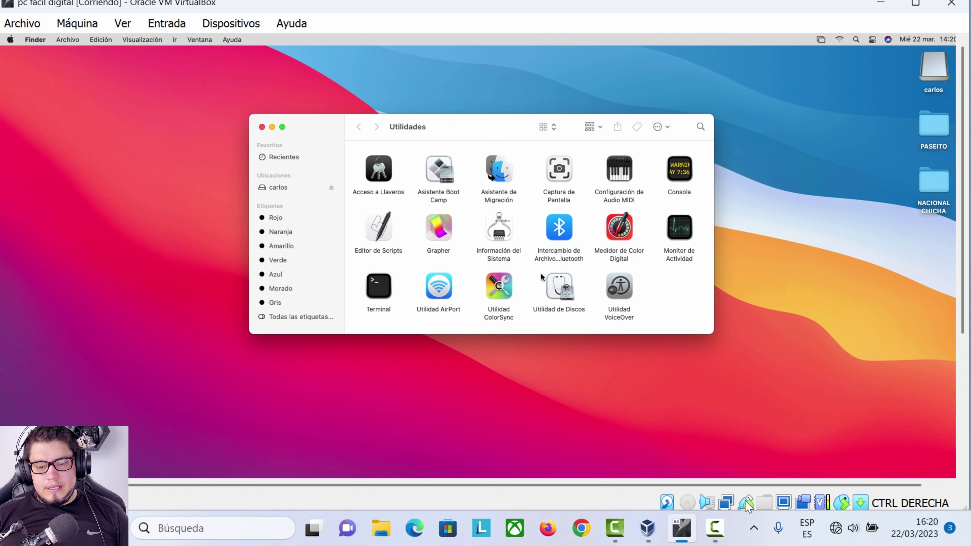
pyautogui.click(561, 292)
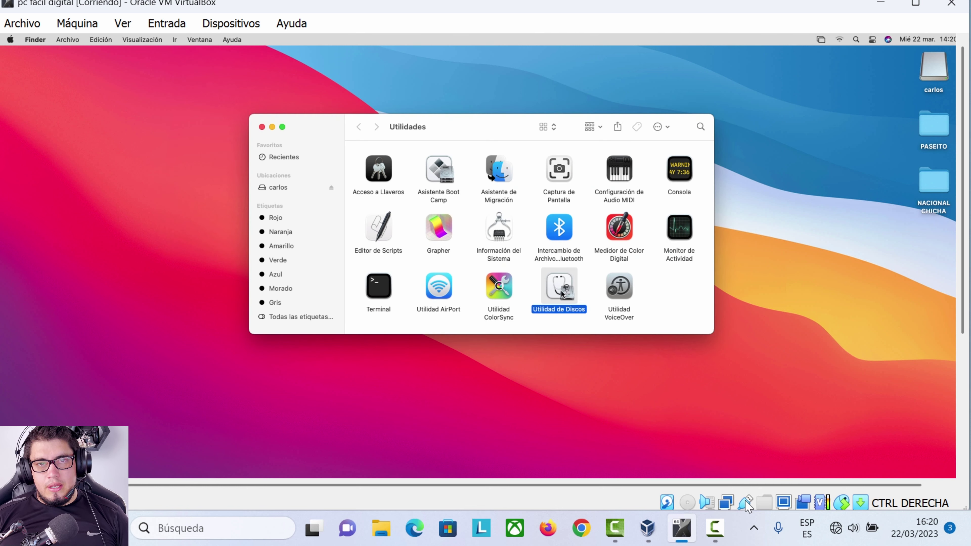
pyautogui.doubleClick(561, 292)
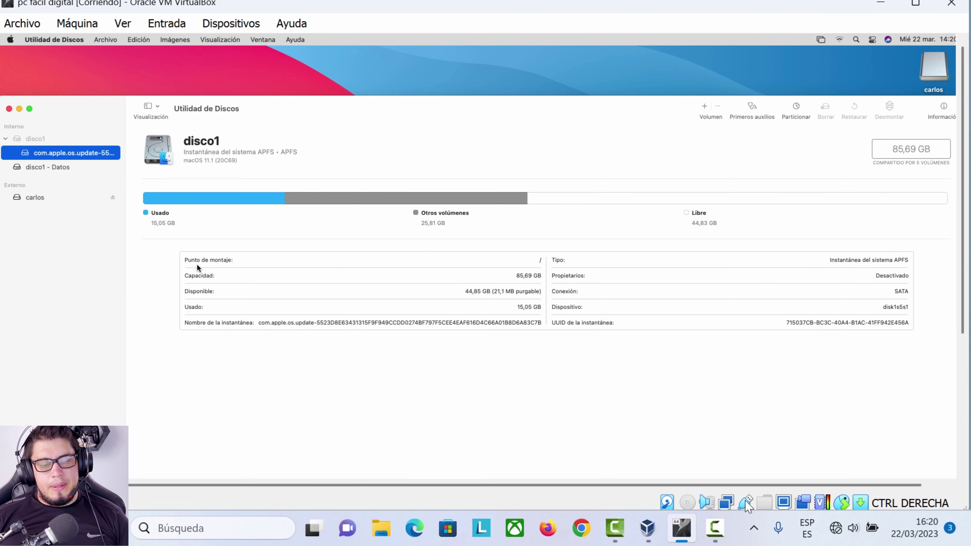
# Start erasing the external USB volume in Utilidad de Discos and append "prueba" to its name
pyautogui.click(39, 168)
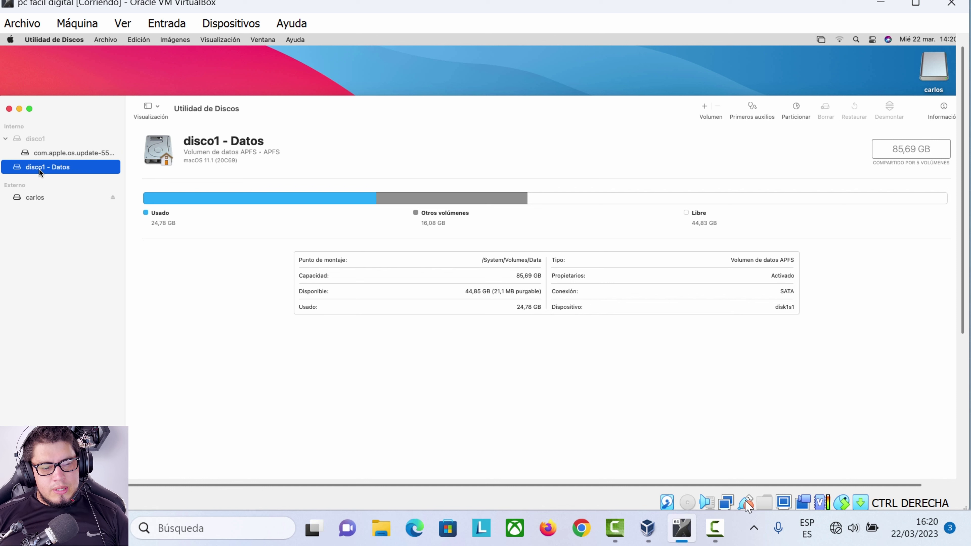
pyautogui.click(30, 198)
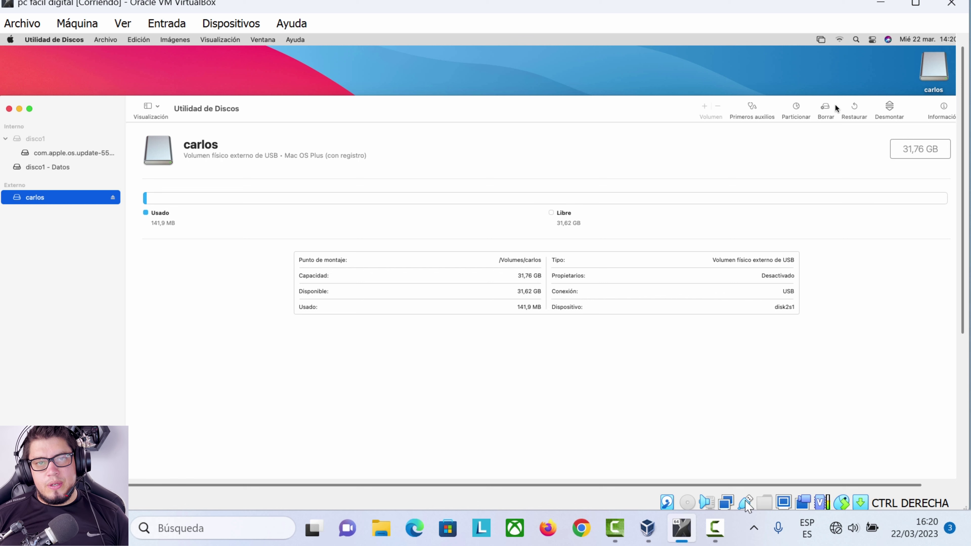
pyautogui.click(824, 111)
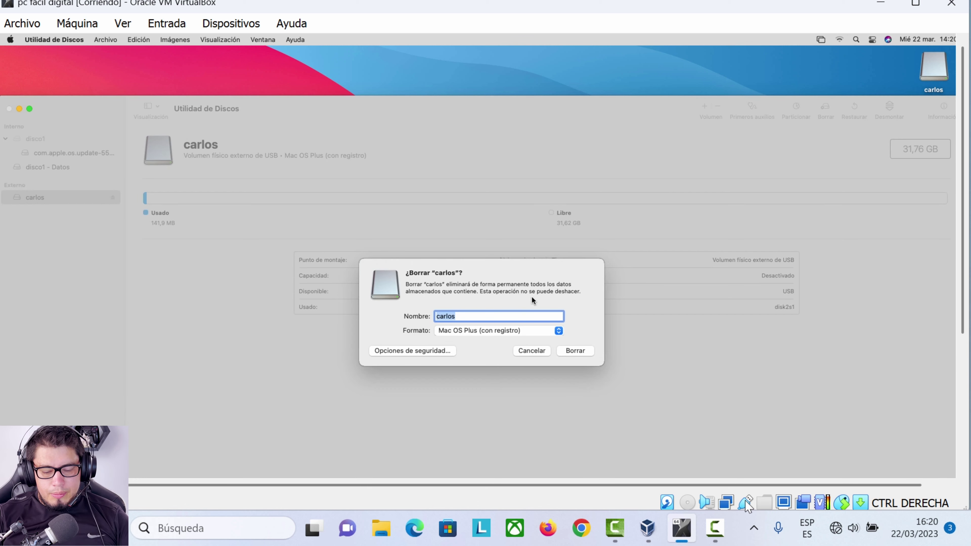
pyautogui.press('Right')
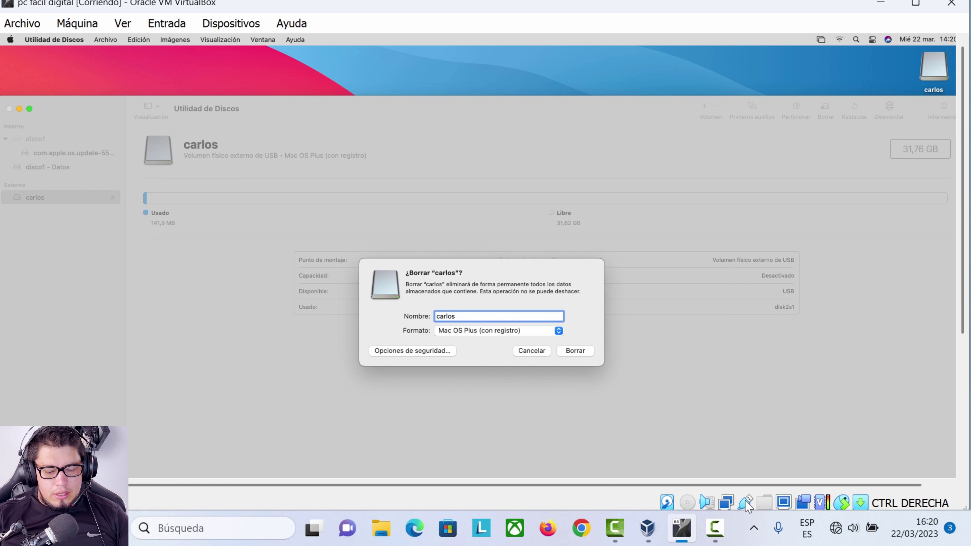
pyautogui.write('prueba')
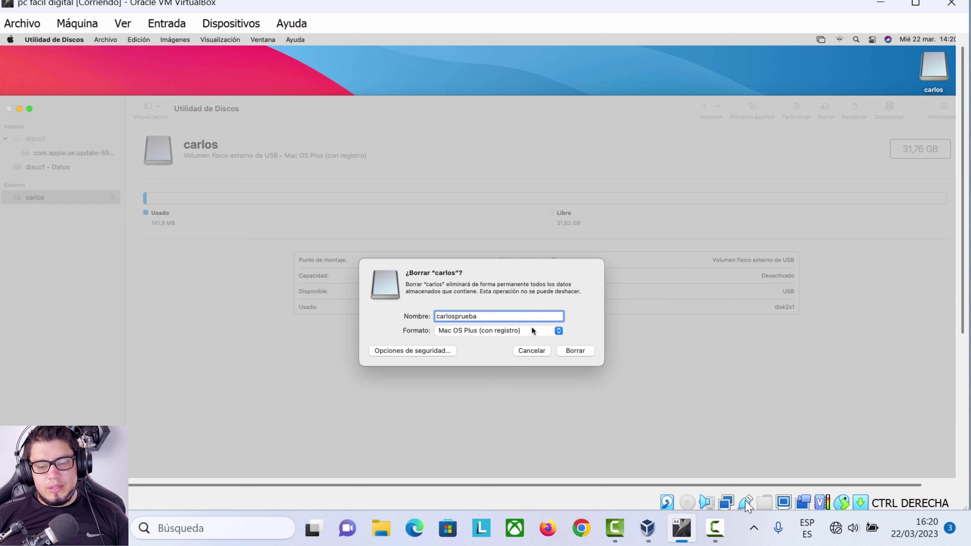
# Set the format to ExFAT, erase the external volume, and close Utilidad de Discos once the erase completes
pyautogui.click(558, 330)
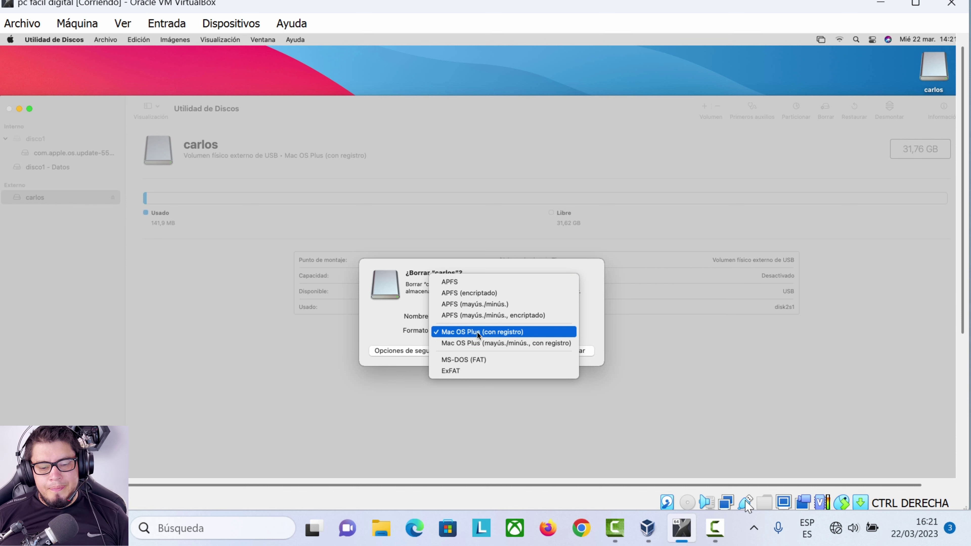
pyautogui.click(486, 370)
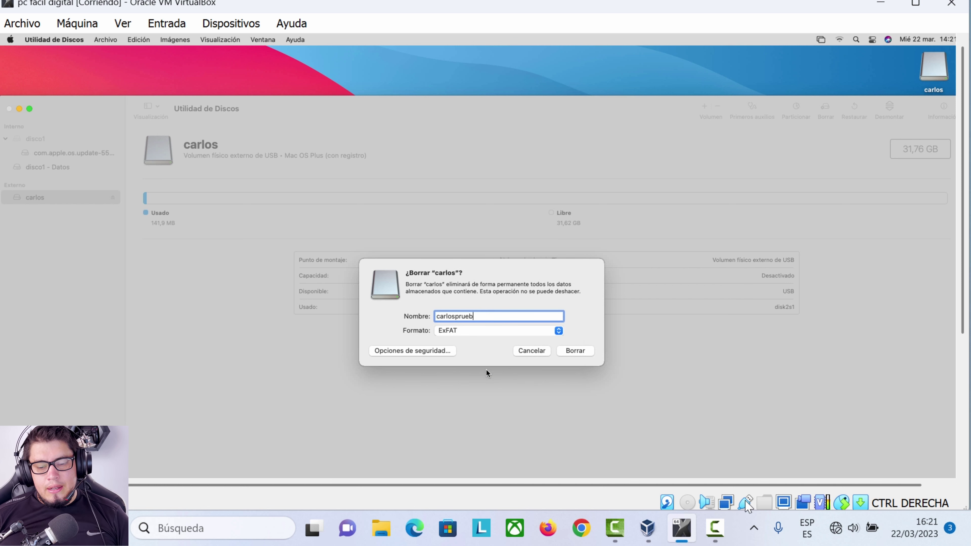
pyautogui.click(574, 351)
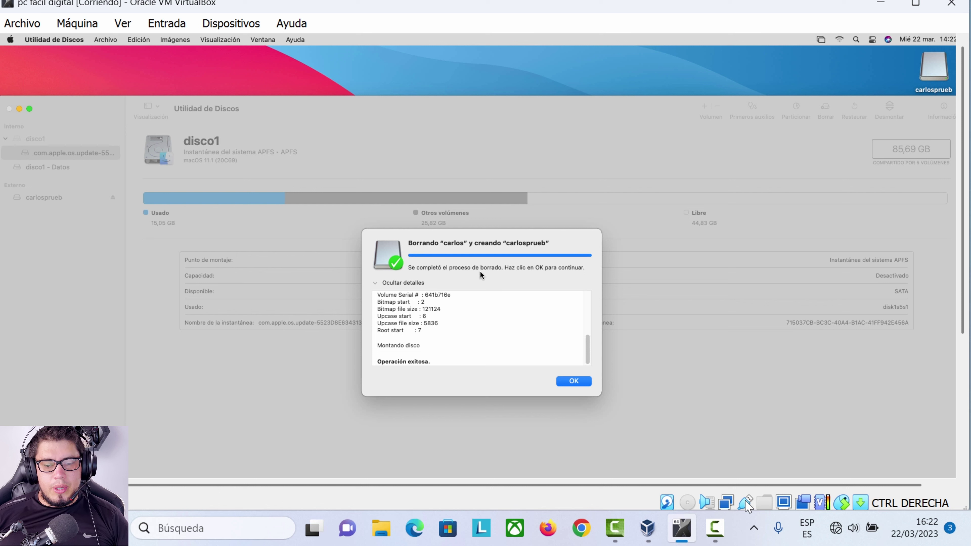
pyautogui.click(567, 379)
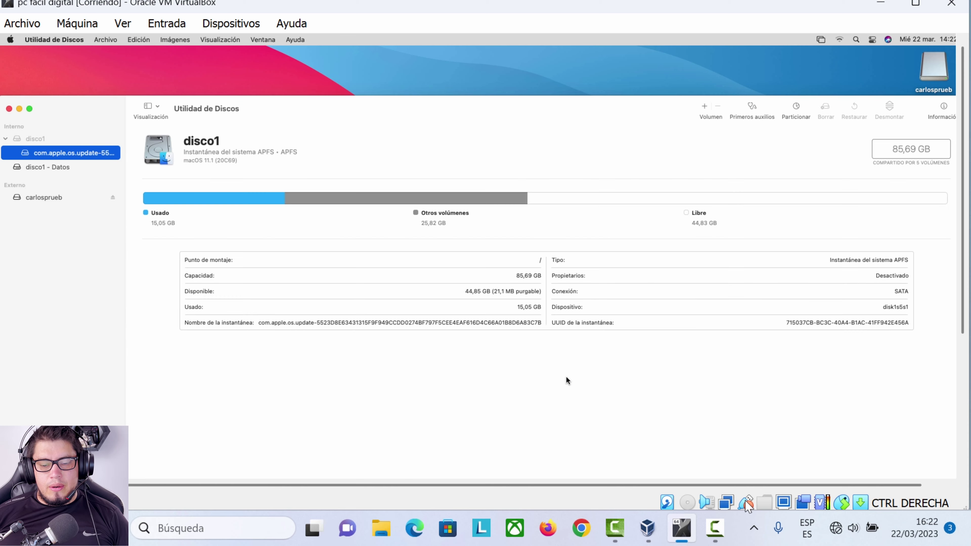
pyautogui.click(9, 108)
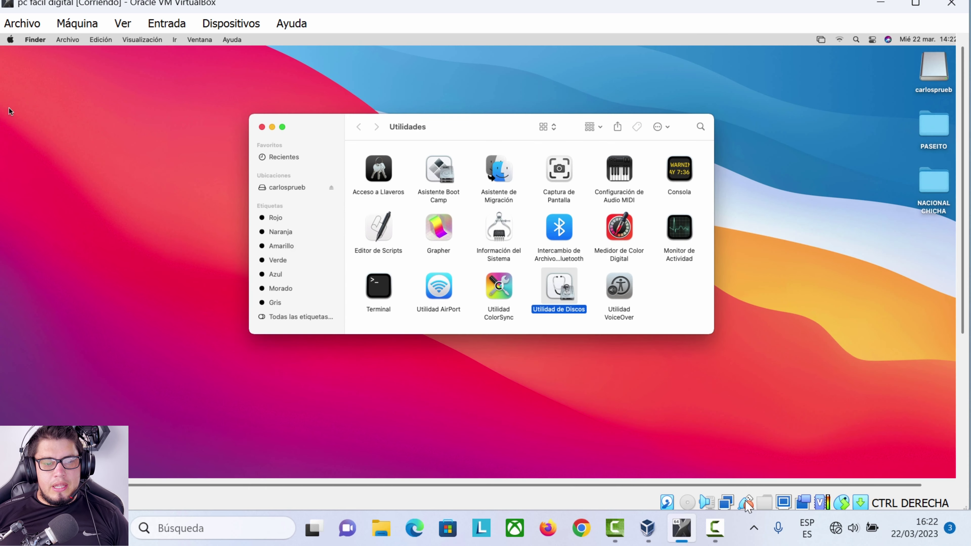
# Open the reformatted external volume, check its format in the Finder information window, and close that window
pyautogui.doubleClick(927, 68)
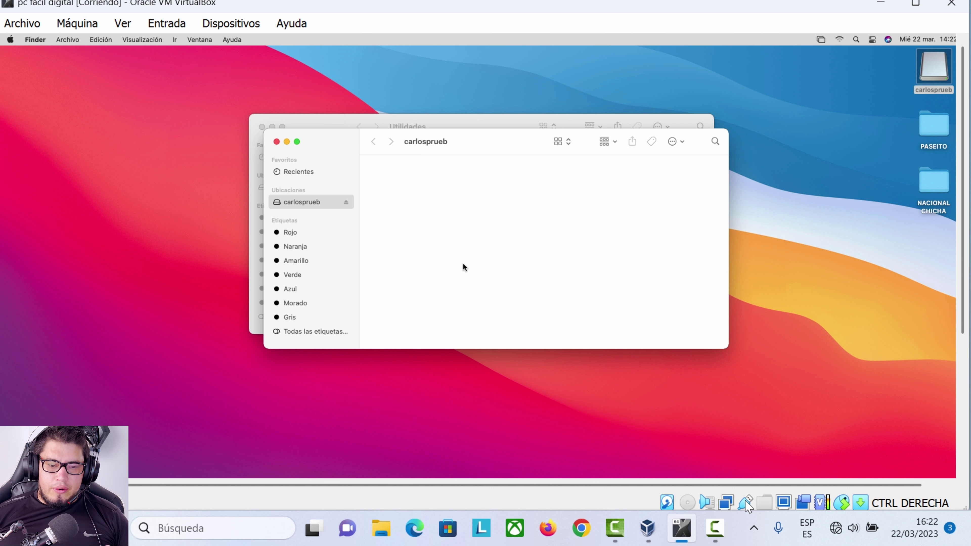
pyautogui.rightClick(289, 207)
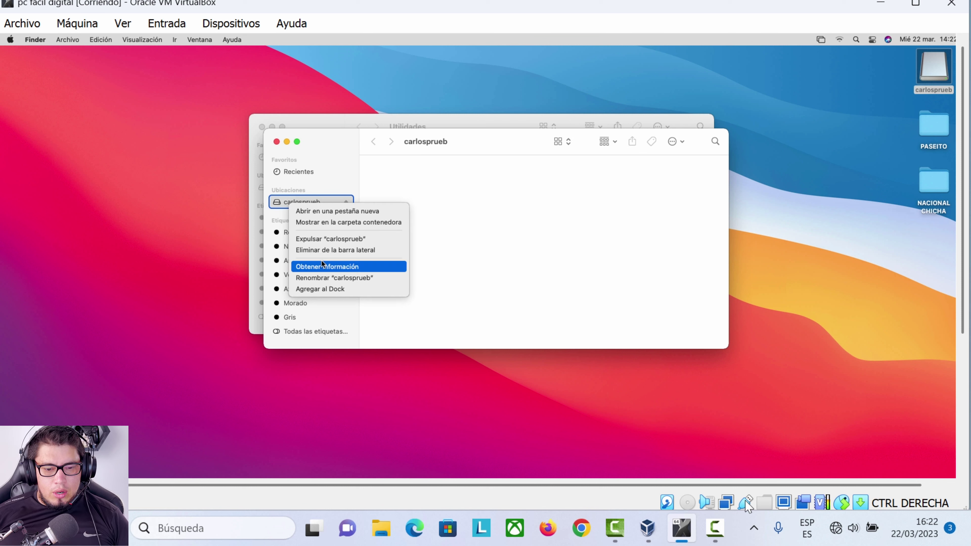
pyautogui.click(322, 267)
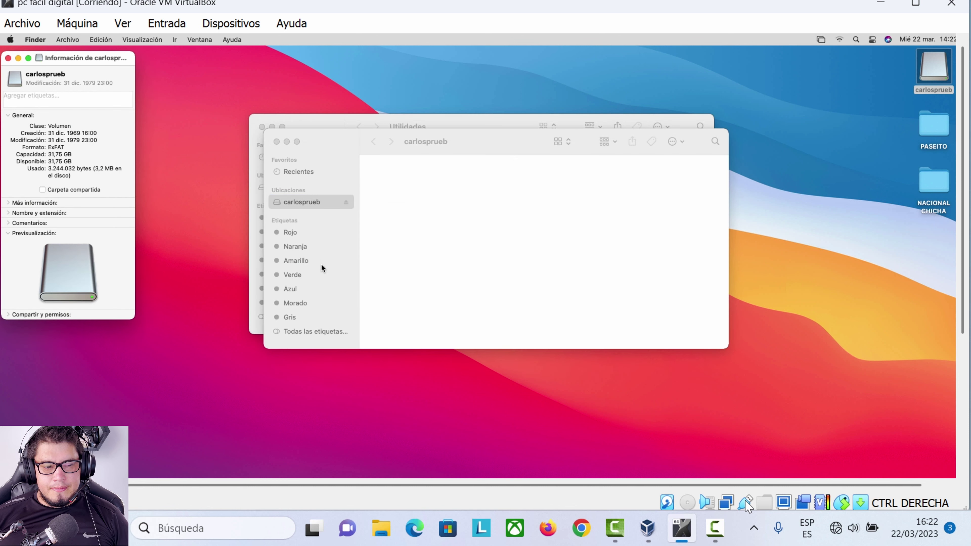
pyautogui.moveTo(22, 147); pyautogui.dragTo(75, 148)
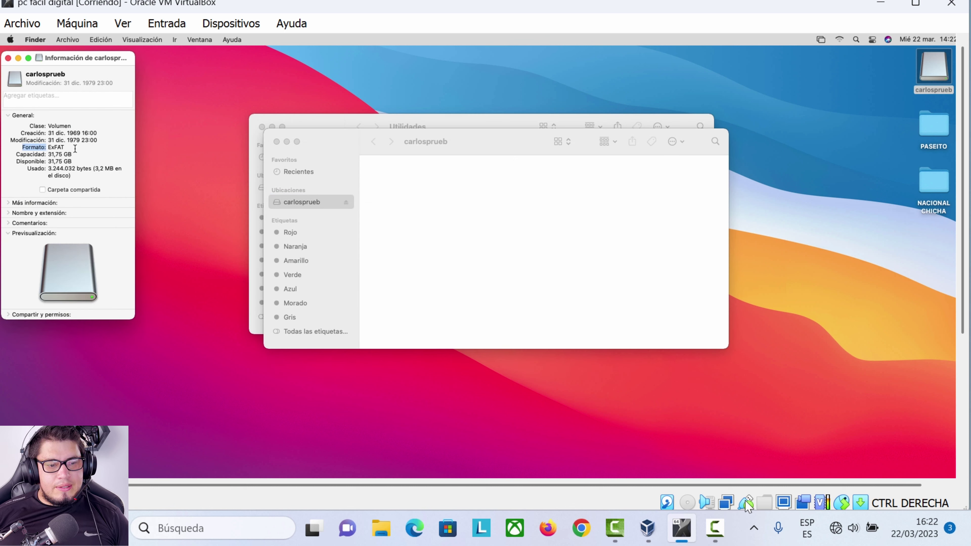
pyautogui.click(8, 59)
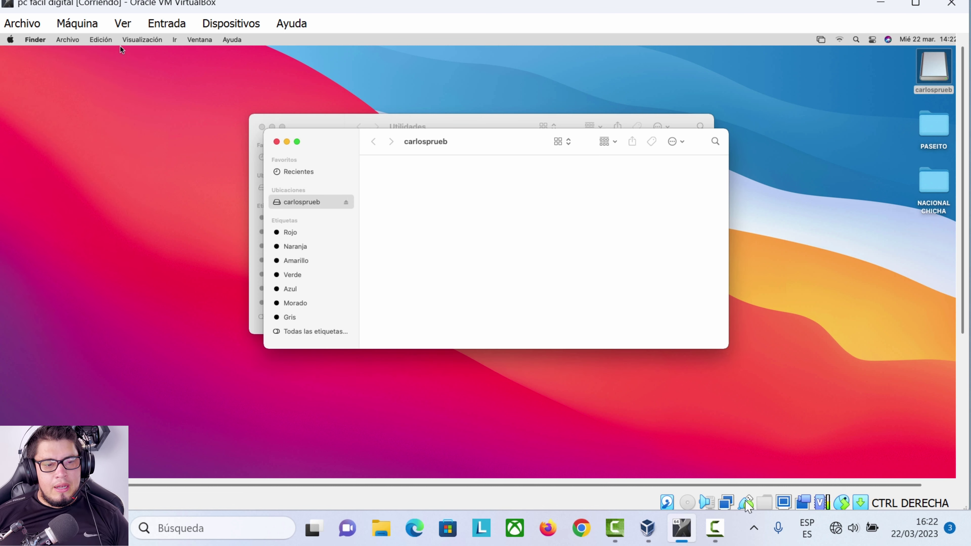
# Copy the "Bachatas mix 2" MP3 file from the BACHATA folder in Documentos
pyautogui.click(174, 40)
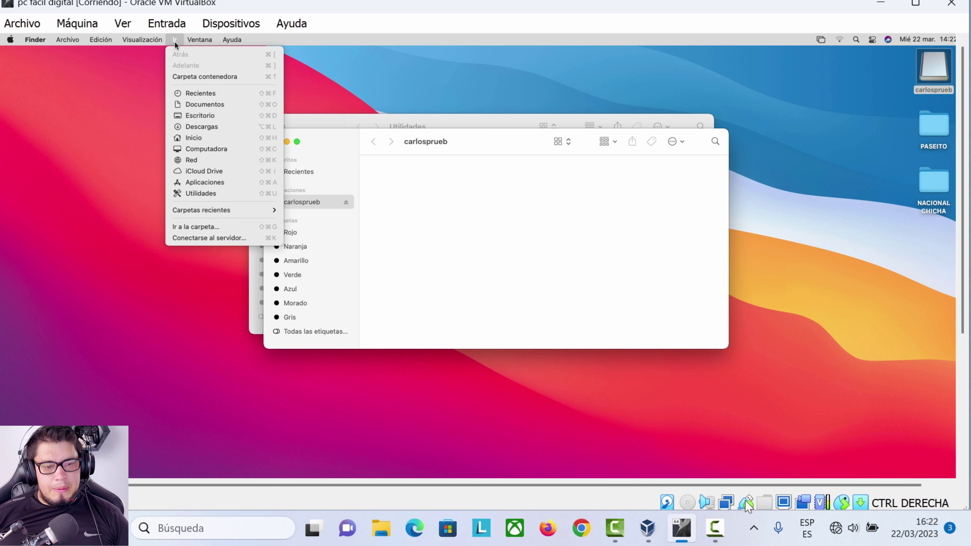
pyautogui.click(189, 102)
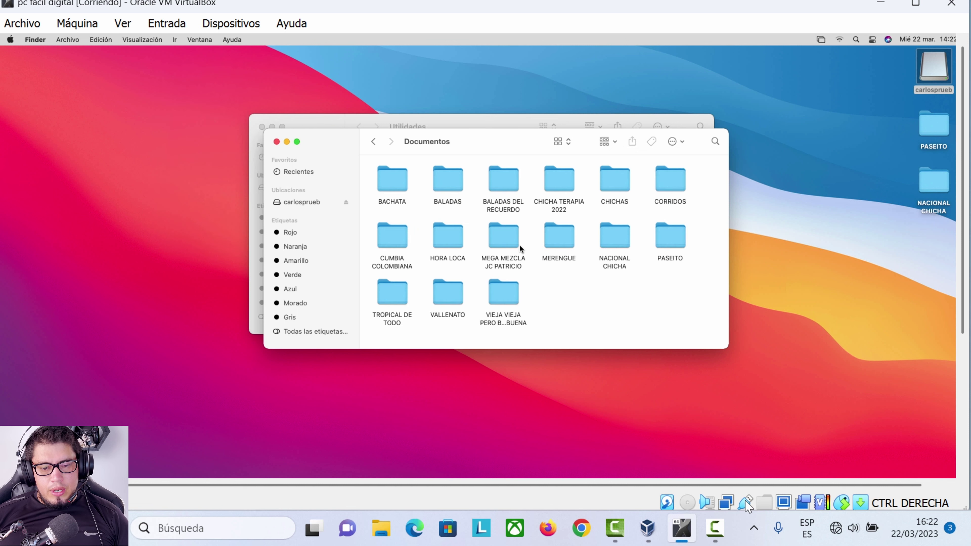
pyautogui.doubleClick(392, 180)
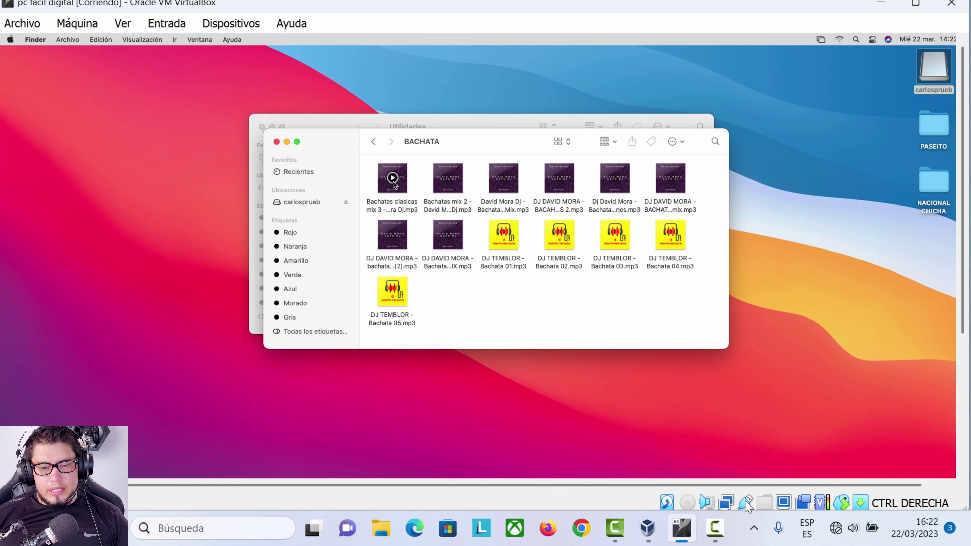
pyautogui.rightClick(455, 183)
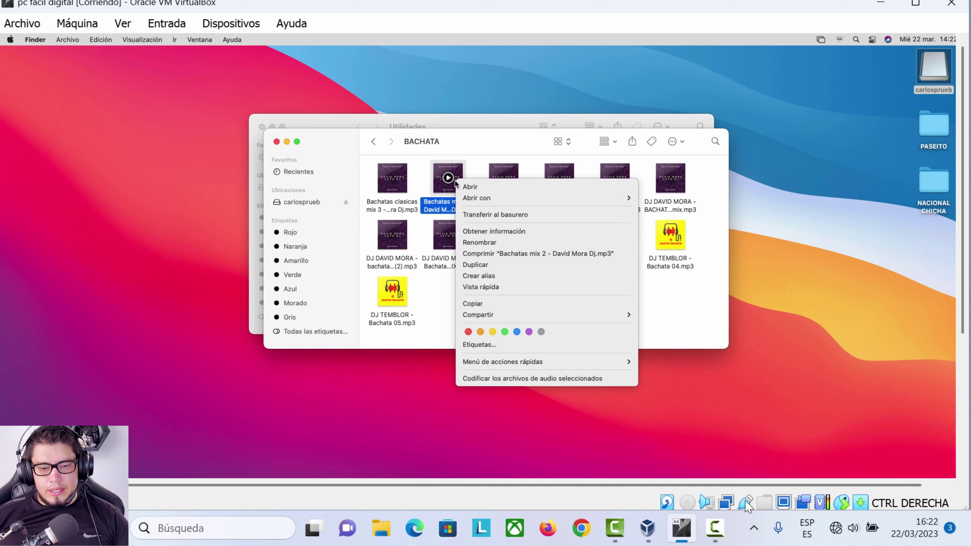
pyautogui.click(475, 302)
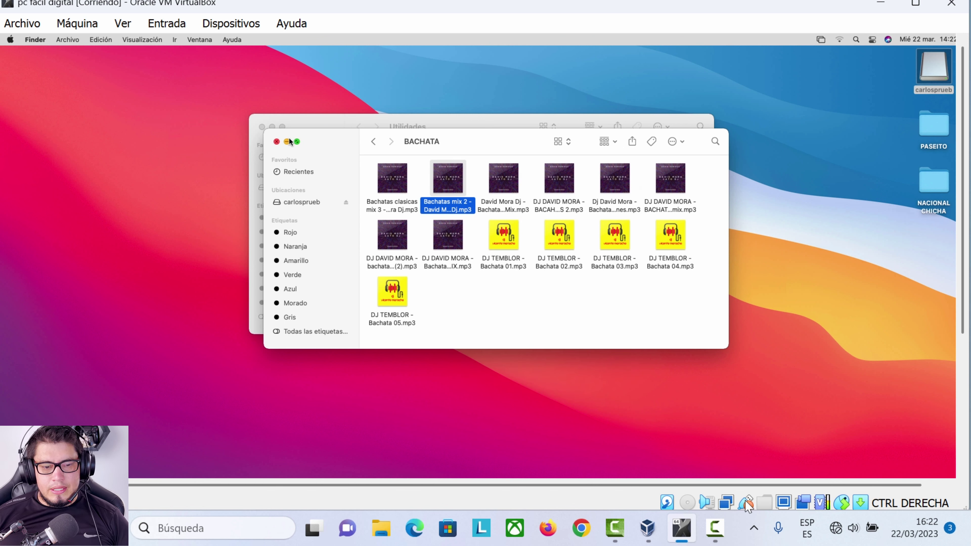
# Paste the copied MP3 file into the reformatted external volume and close the Finder windows
pyautogui.click(277, 142)
pyautogui.click(282, 190)
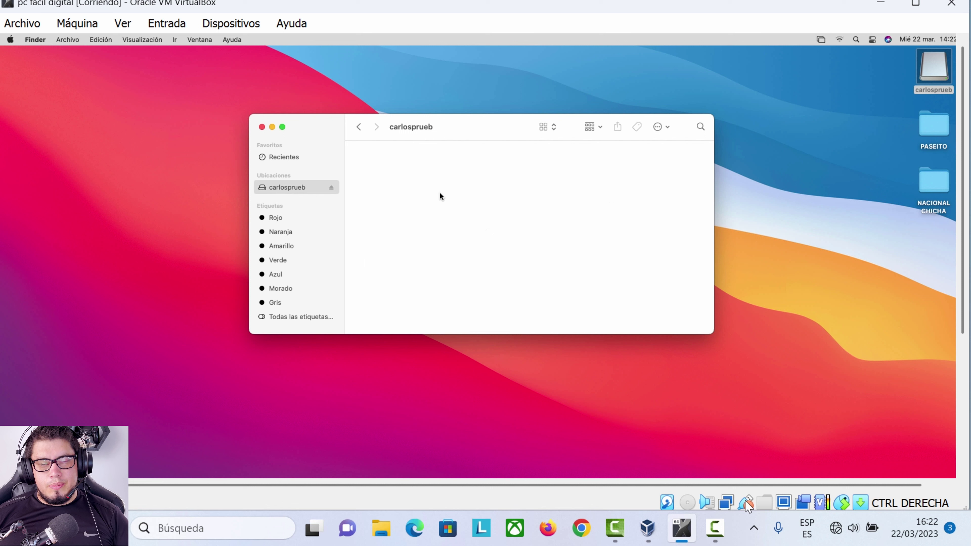
pyautogui.rightClick(440, 194)
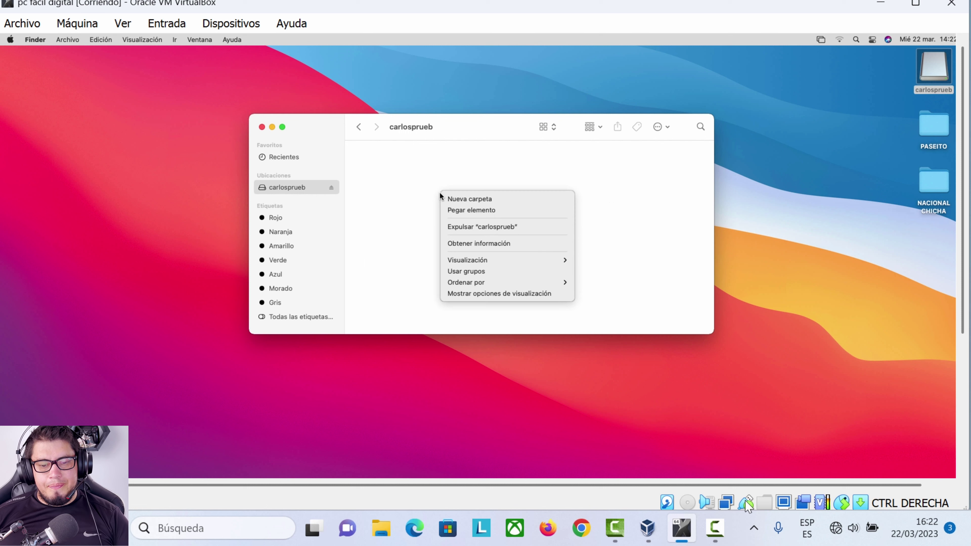
pyautogui.click(458, 211)
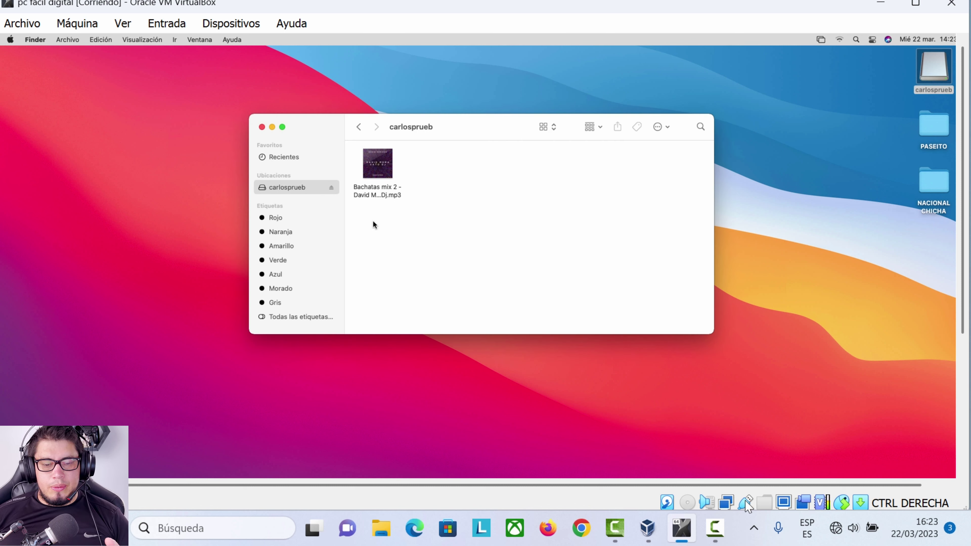
pyautogui.click(371, 176)
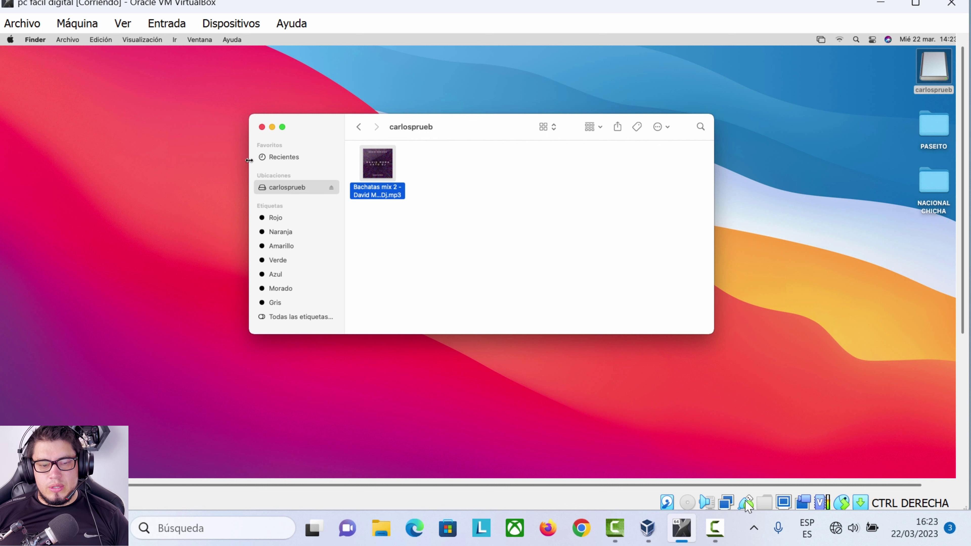
pyautogui.click(262, 127)
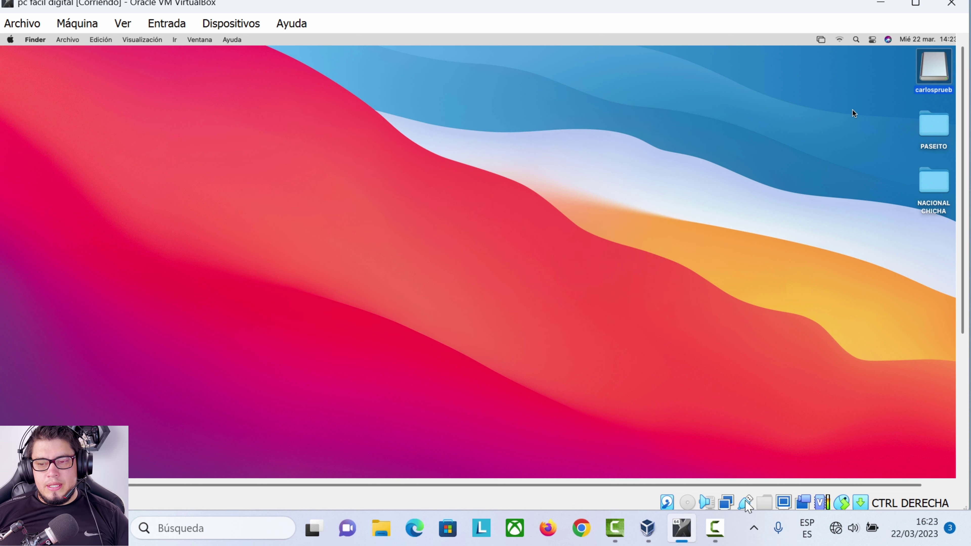
# Eject the external volume in macOS and release the captured SKYMEDI USB Drive [0100] from the virtual machine
pyautogui.rightClick(940, 74)
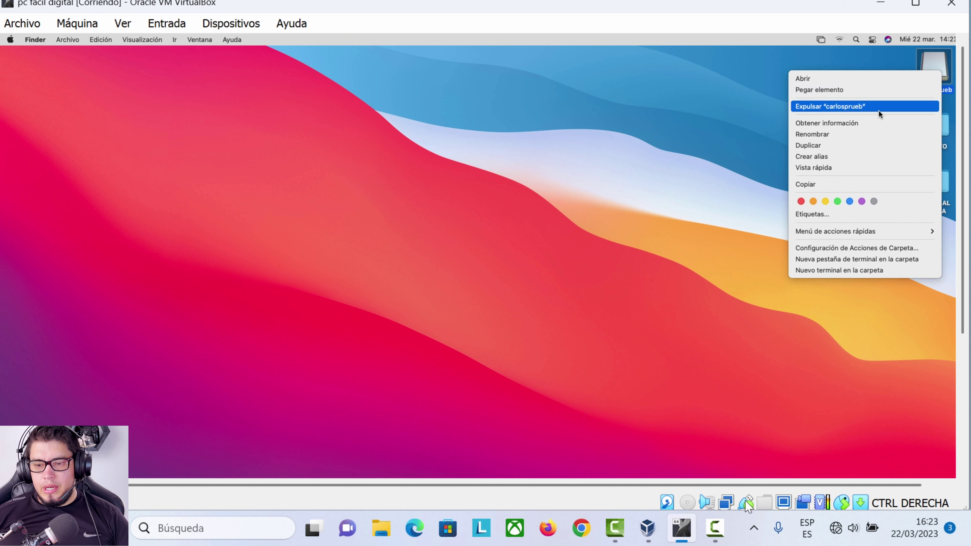
pyautogui.click(827, 106)
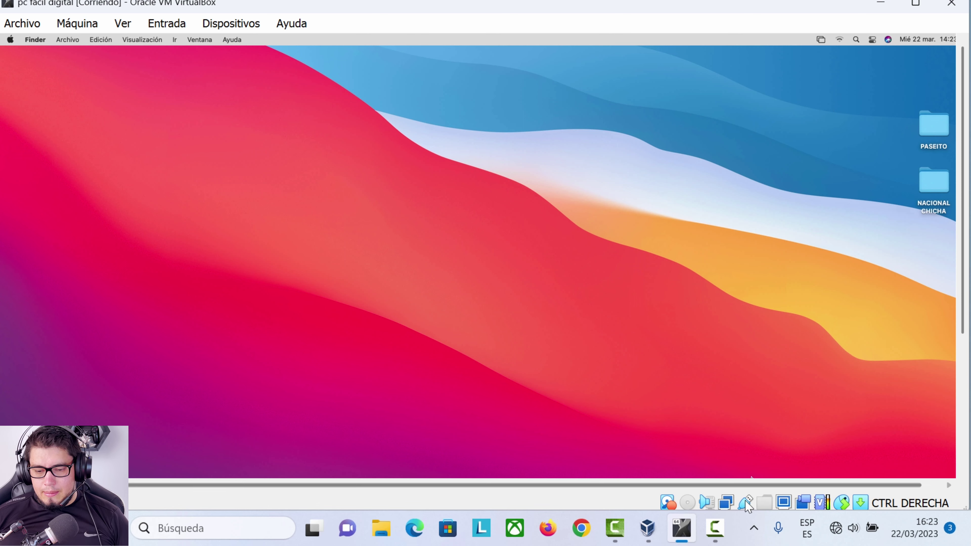
pyautogui.rightClick(746, 503)
pyautogui.press('Up')
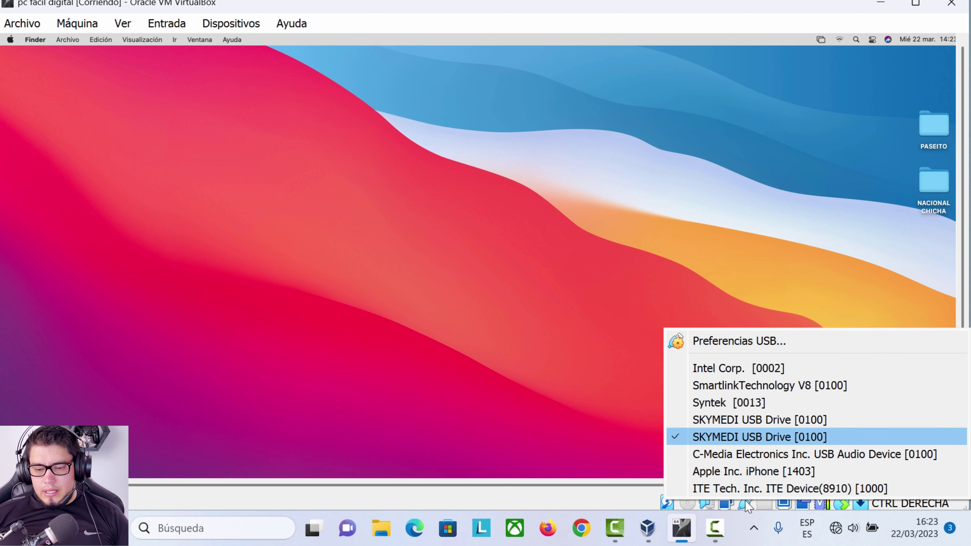
pyautogui.press('Return')
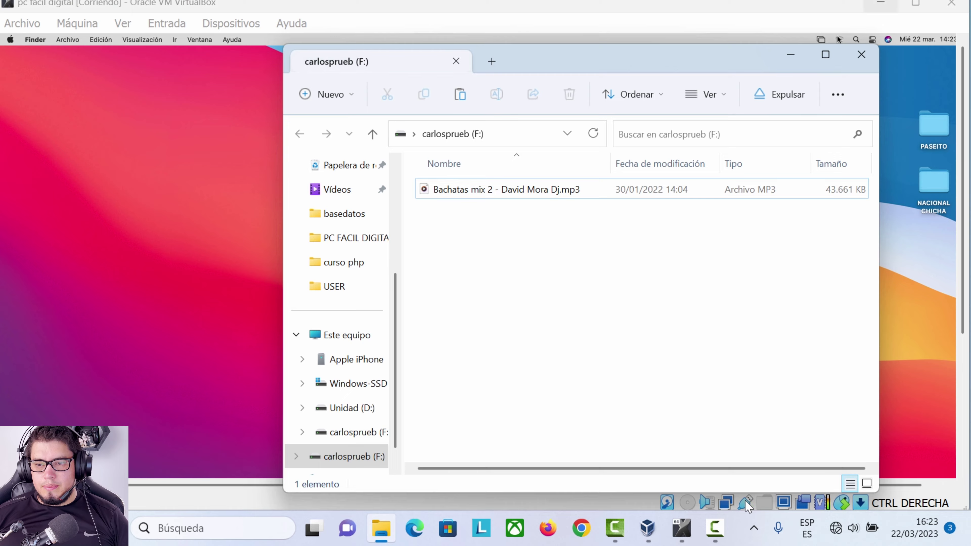
# Minimize the virtual machine, view the drives in Este equipo in Windows File Explorer, and open the F: drive to check its MP3 file
pyautogui.click(880, 4)
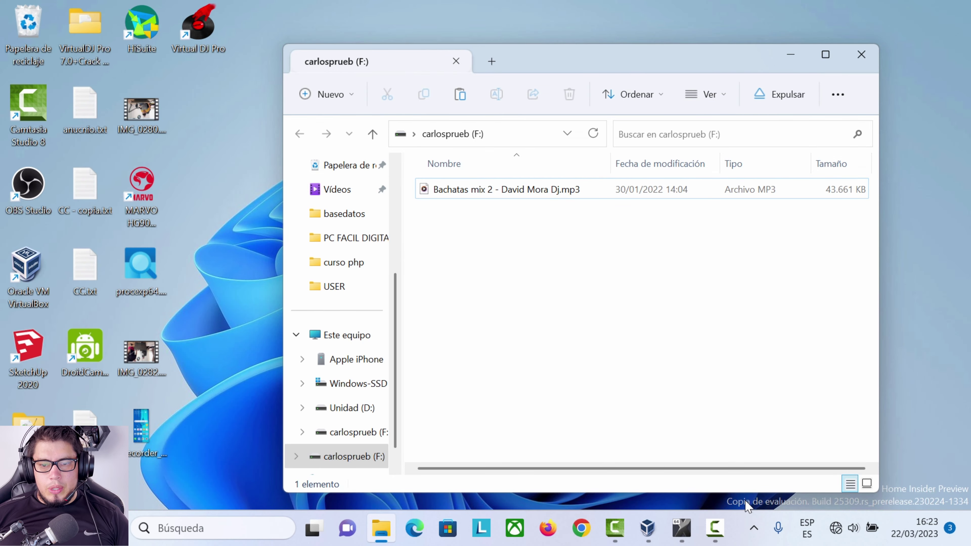
pyautogui.hotkey('alt', 'space')
pyautogui.press('Escape')
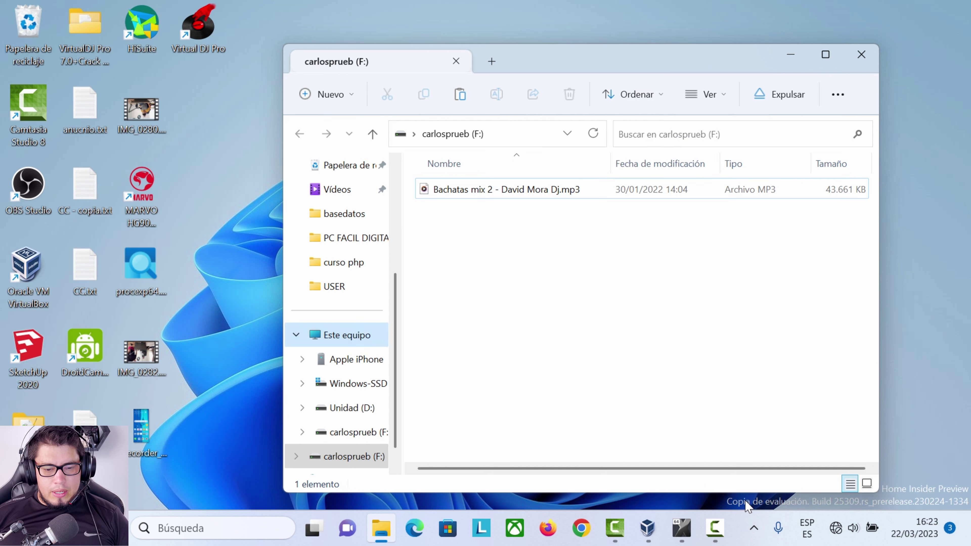
pyautogui.hotkey('alt', 'Up')
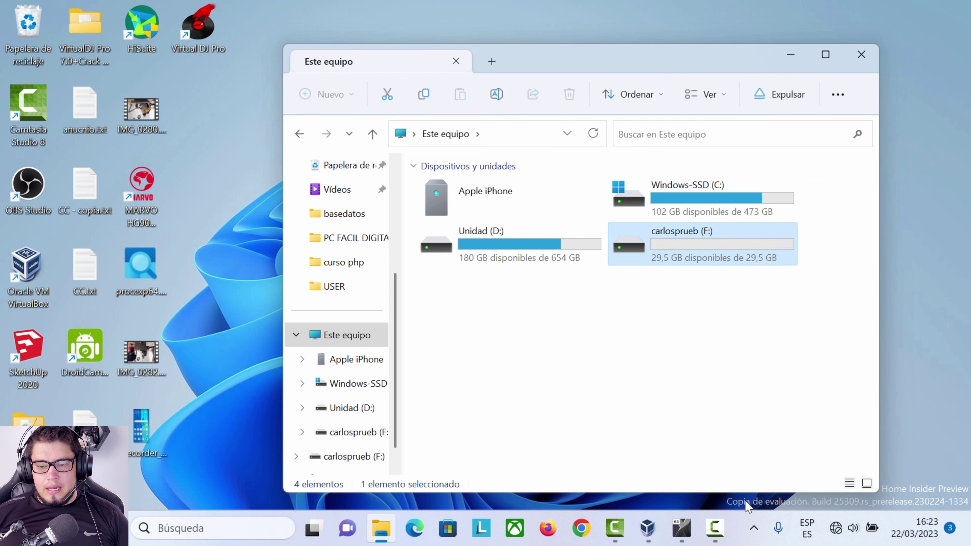
pyautogui.press('Return')
pyautogui.press('Down')
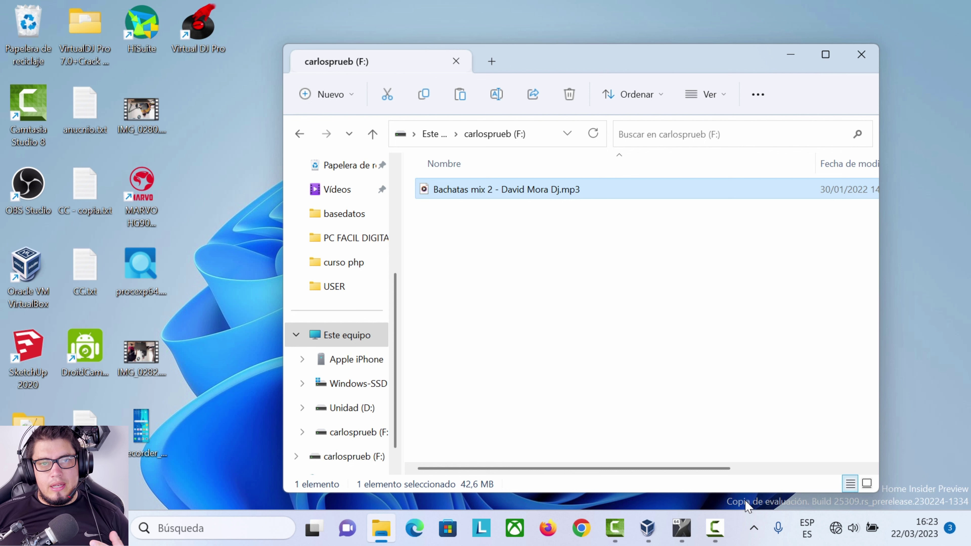
# Check the file system in the properties of the F: USB drive and close the dialog
pyautogui.hotkey('shift', 'F10')
pyautogui.press('Up')
pyautogui.press('Return')
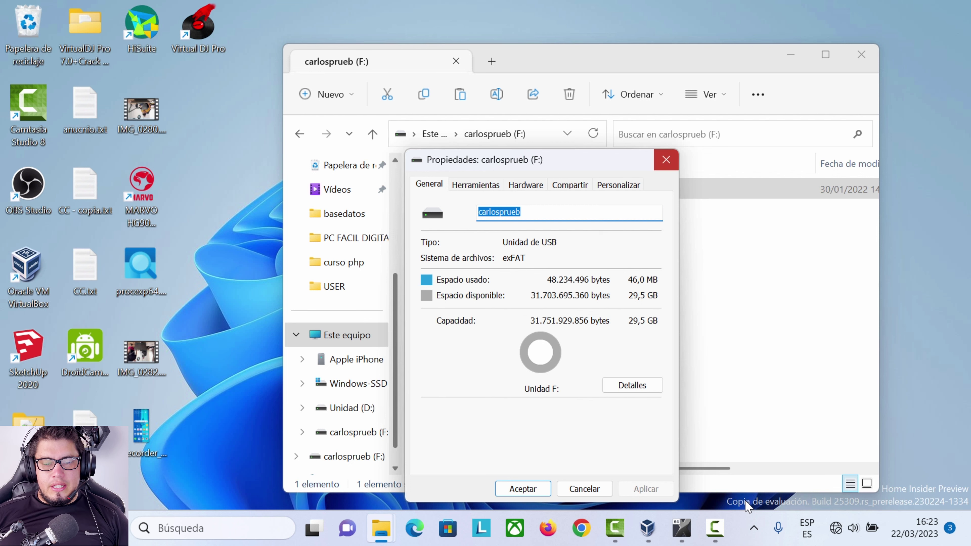
pyautogui.press('Escape')
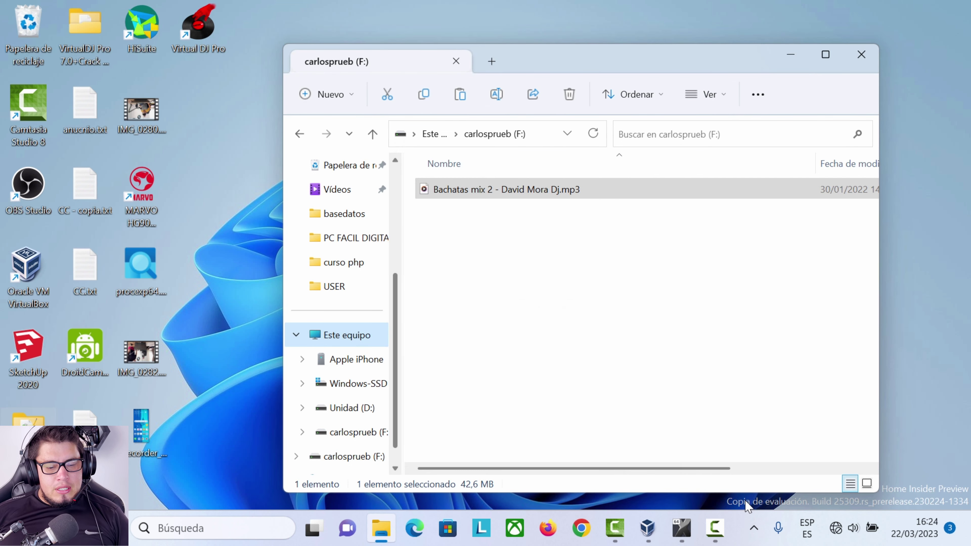
# Copy the etiqueta.txt file from the Windows desktop and paste it into the F: USB drive
pyautogui.click(745, 501)
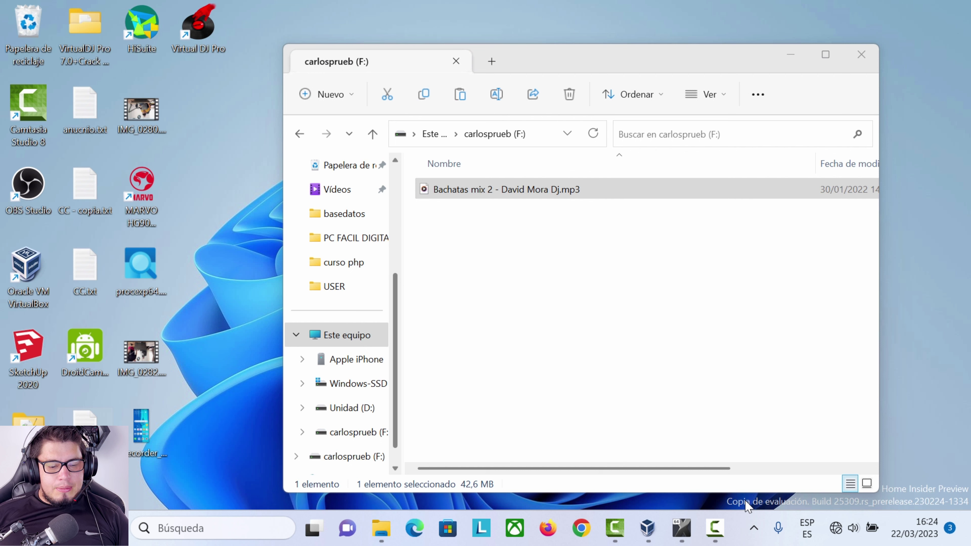
pyautogui.press('Menu')
pyautogui.press('Up')
pyautogui.press('Up')
pyautogui.press('Up')
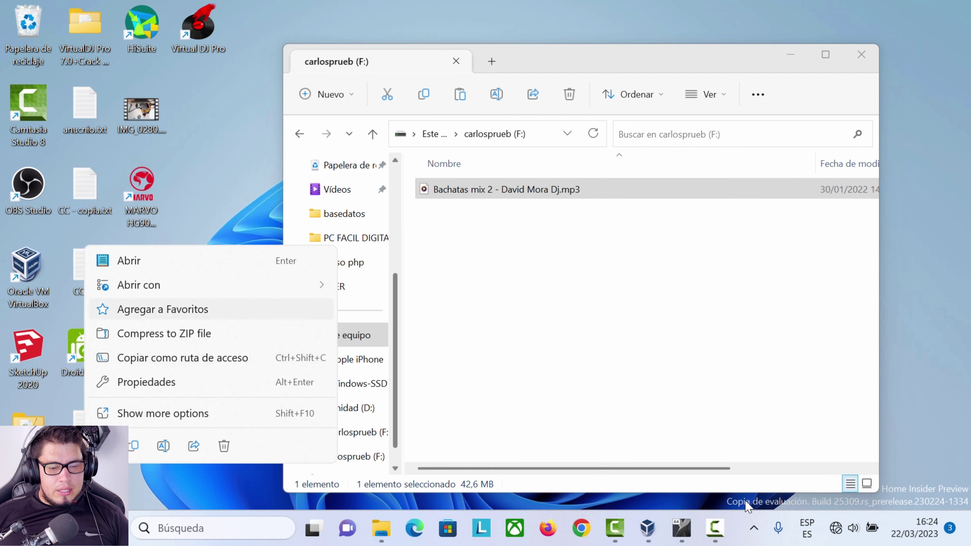
pyautogui.press('Down')
pyautogui.press('Down')
pyautogui.press('Down')
pyautogui.press('Return')
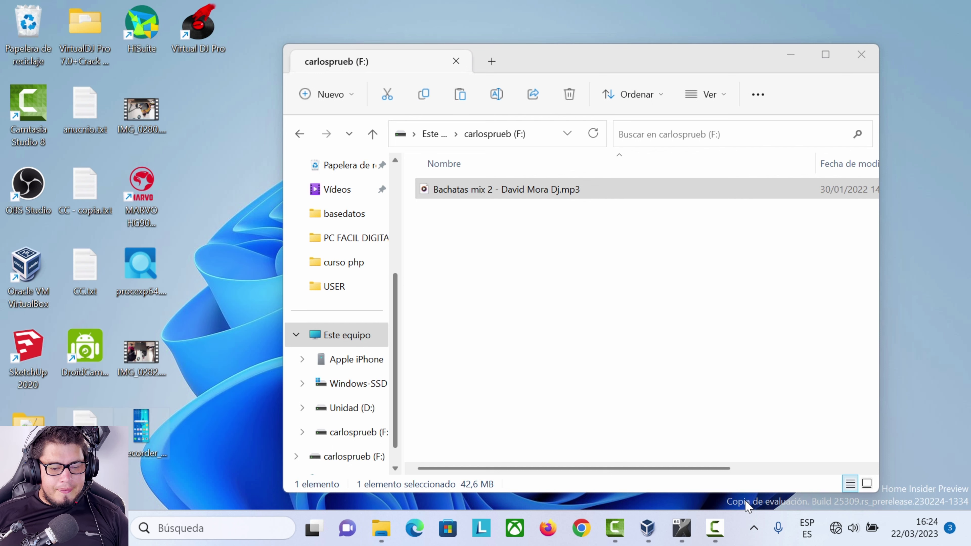
pyautogui.hotkey('alt', 'Tab')
pyautogui.press('Menu')
pyautogui.press('Down')
pyautogui.press('Return')
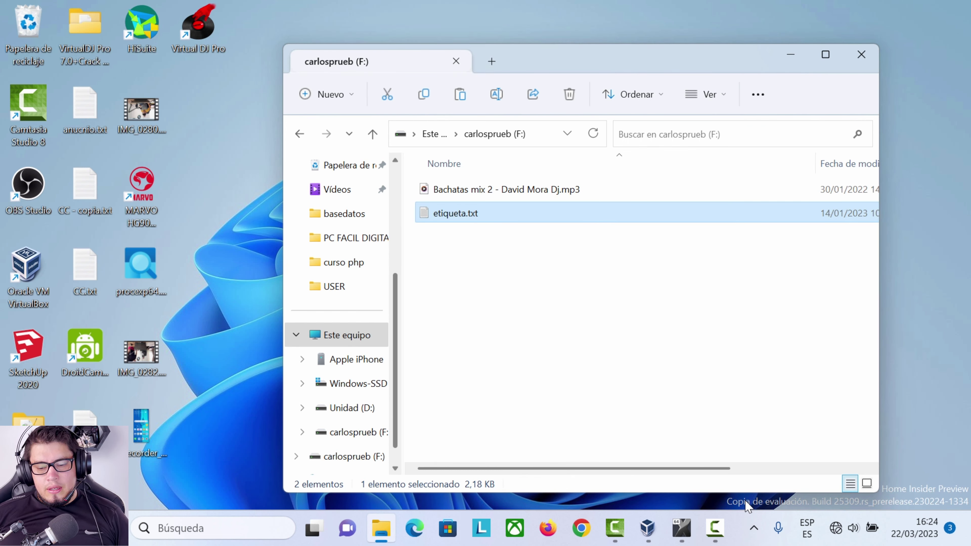
# Switch to the macOS virtual machine in VirtualBox and attach the SKYMEDI USB Drive [0100] to it
pyautogui.hotkey('alt', 'Tab')
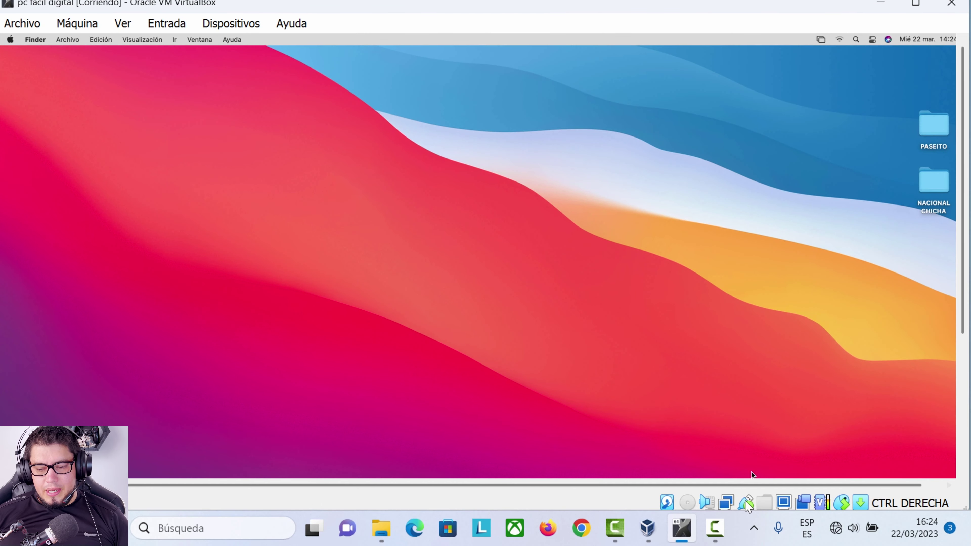
pyautogui.click(746, 504)
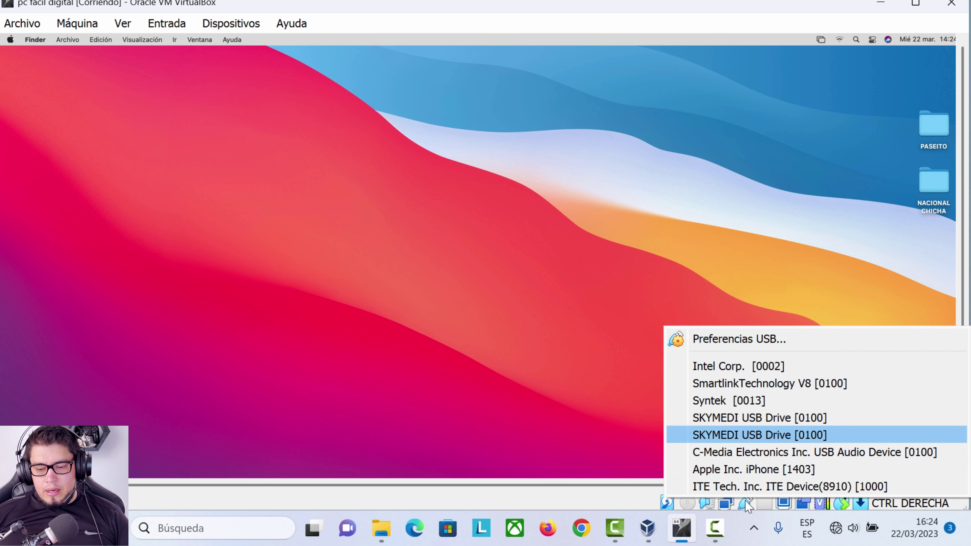
pyautogui.click(746, 501)
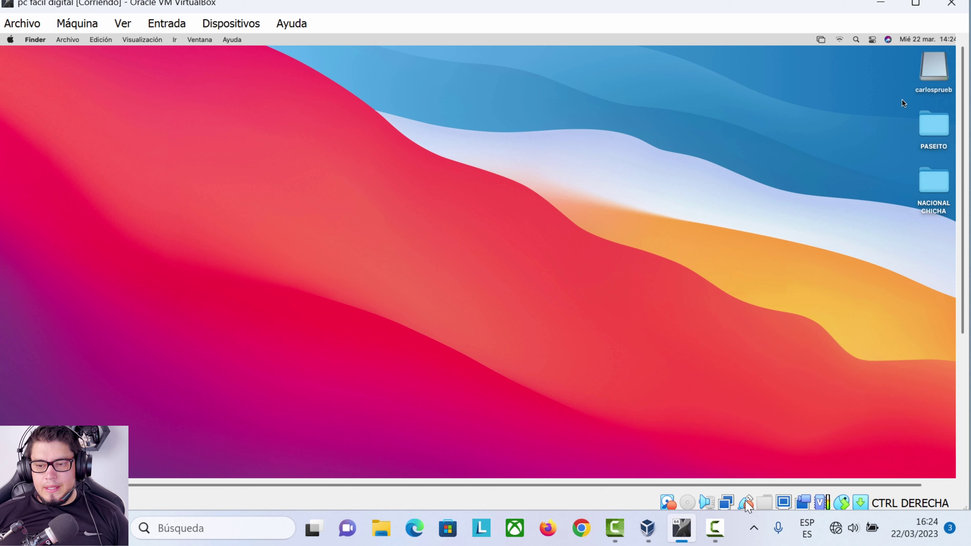
# Open etiqueta.txt from the external volume in macOS to check its content, and close the TextEdit and Finder windows
pyautogui.doubleClick(939, 68)
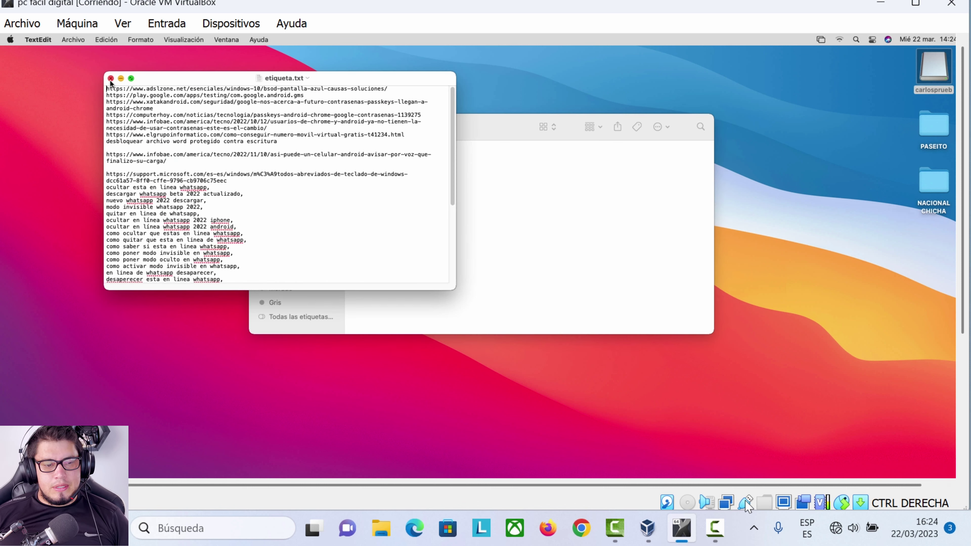
pyautogui.click(110, 78)
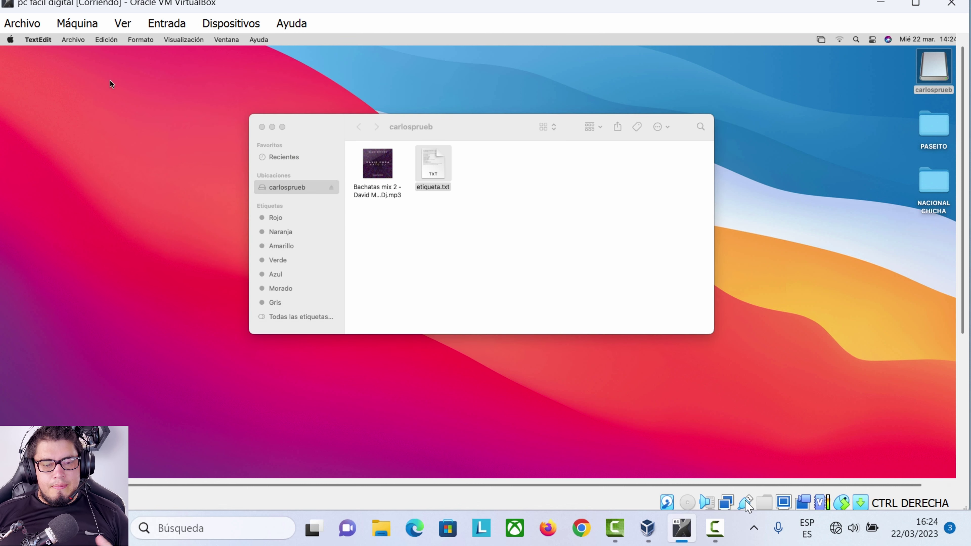
pyautogui.click(262, 127)
# Open the F: drive in Windows File Explorer, review the file system choices in its format dialog, and close the dialog without formatting
pyautogui.press('super+d')
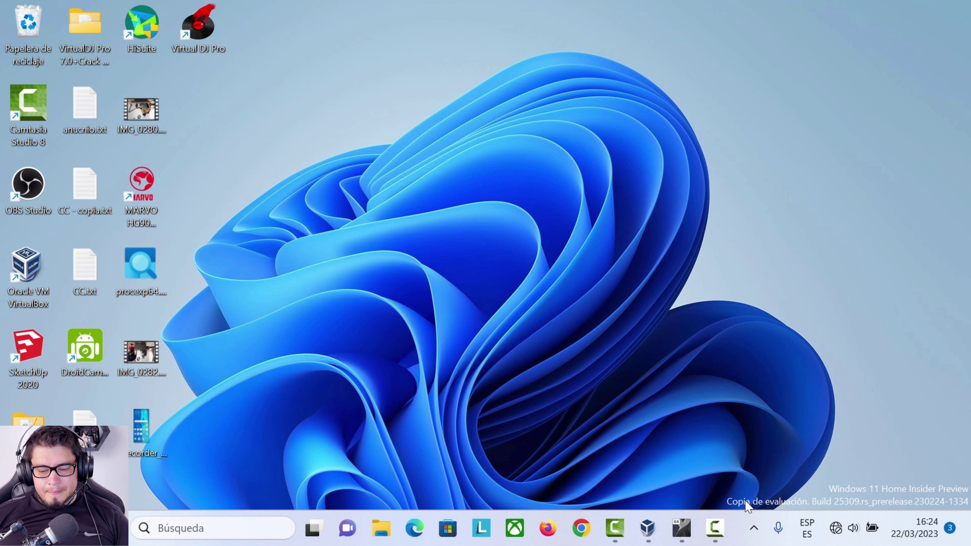
pyautogui.press('super+e')
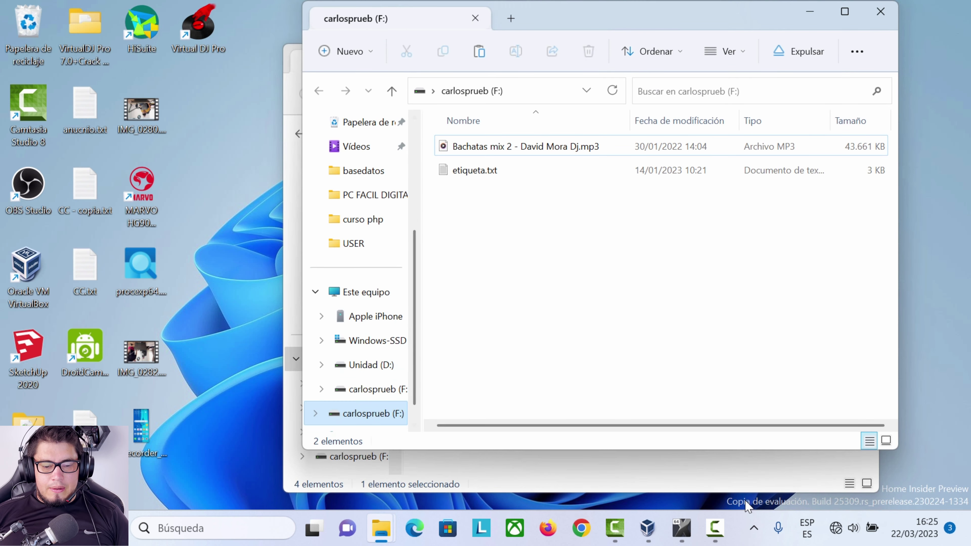
pyautogui.press('Menu')
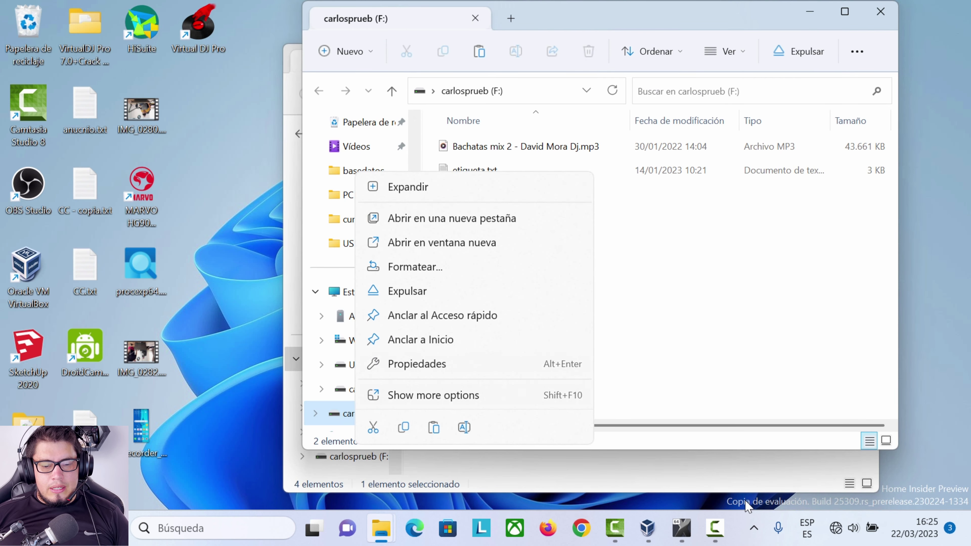
pyautogui.press('Down')
pyautogui.press('Down')
pyautogui.press('Down')
pyautogui.press('Down')
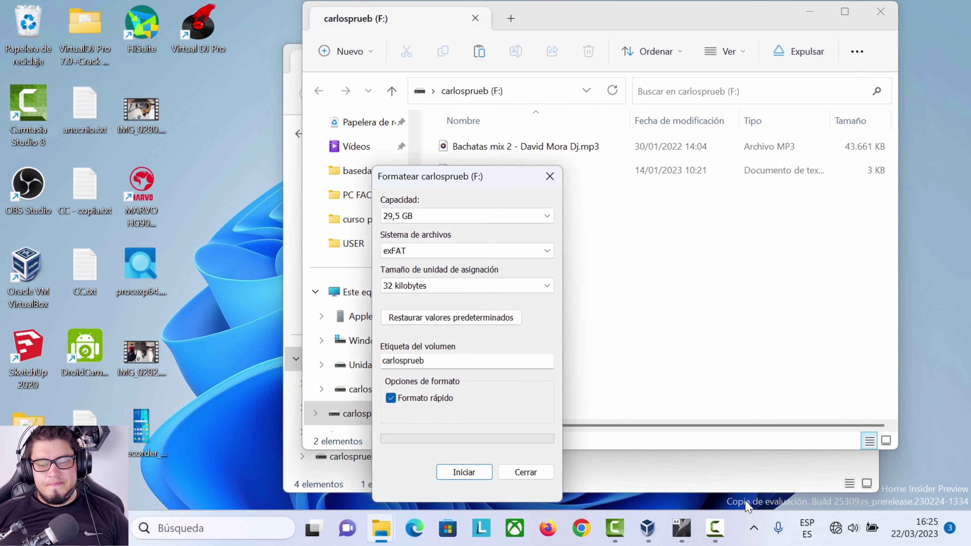
pyautogui.press('Up')
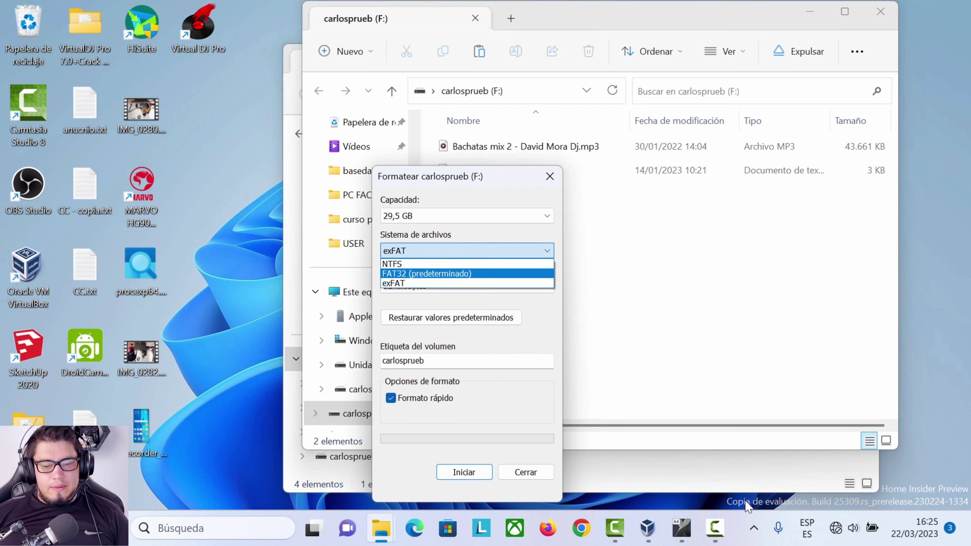
pyautogui.press('Down')
pyautogui.press('Tab')
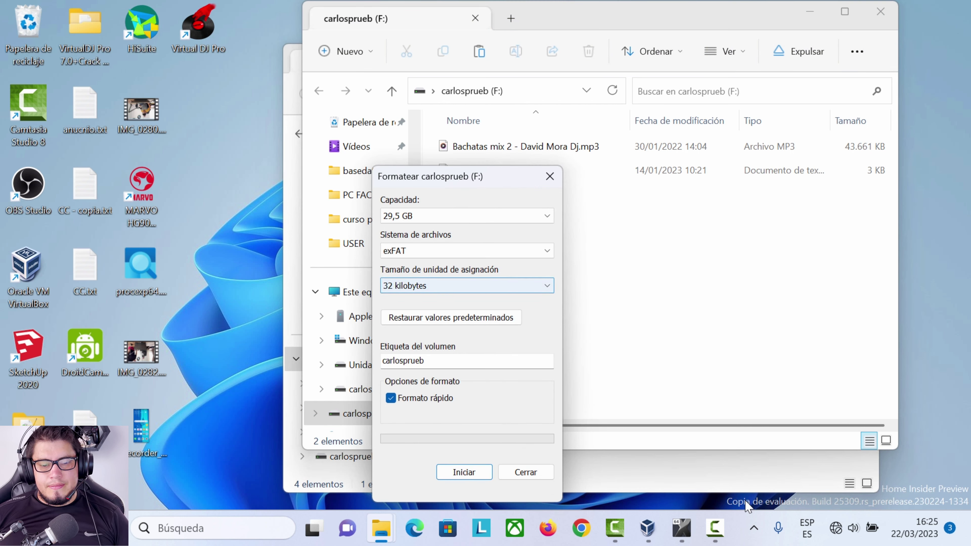
pyautogui.hotkey('shift', 'Tab')
pyautogui.hotkey('shift', 'Tab')
pyautogui.press('Tab')
pyautogui.press('Return')
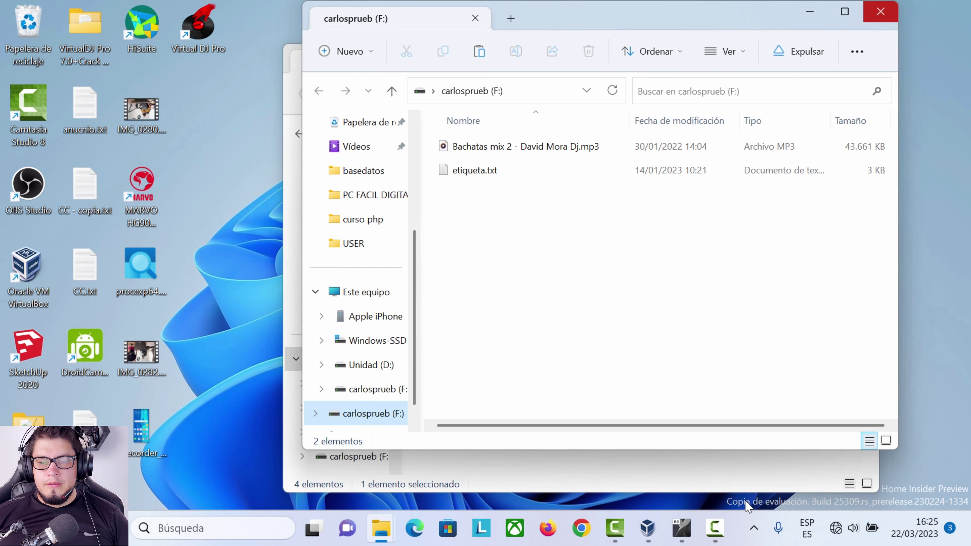